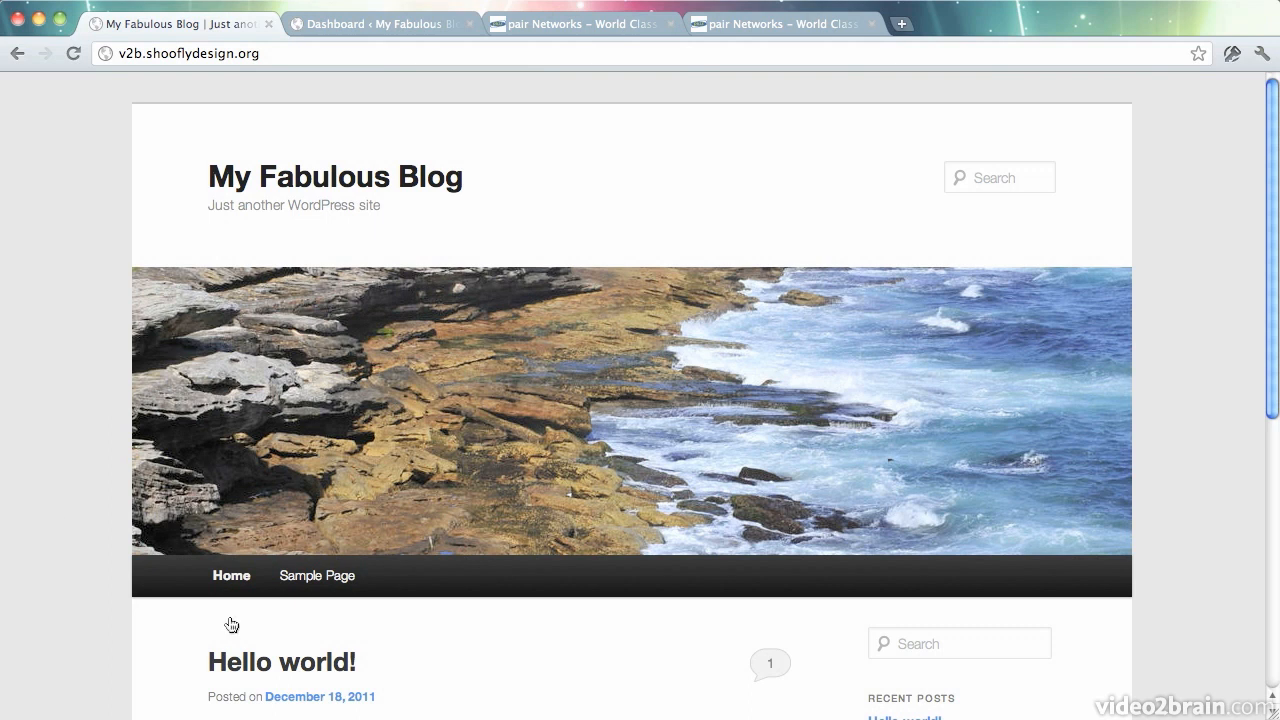
Open the blog's Sample Page and examine its web address.
left_click(314, 577)
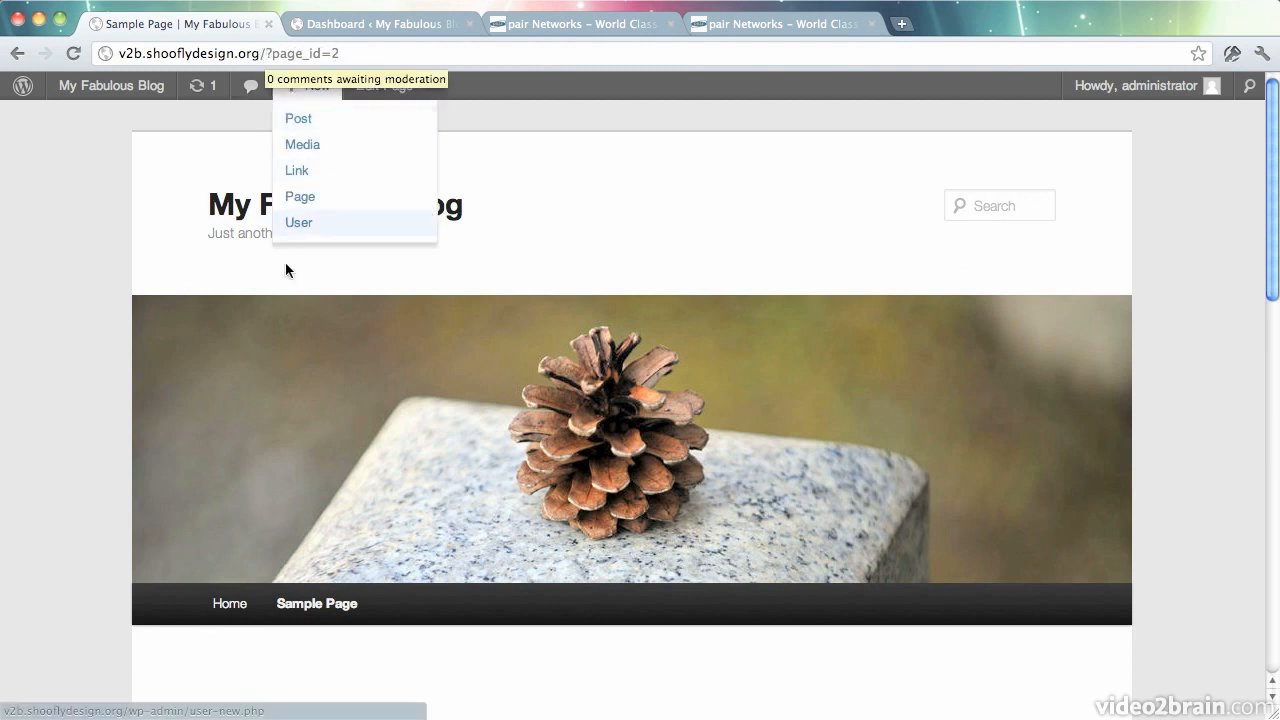
scroll(41, 388, "down", 3)
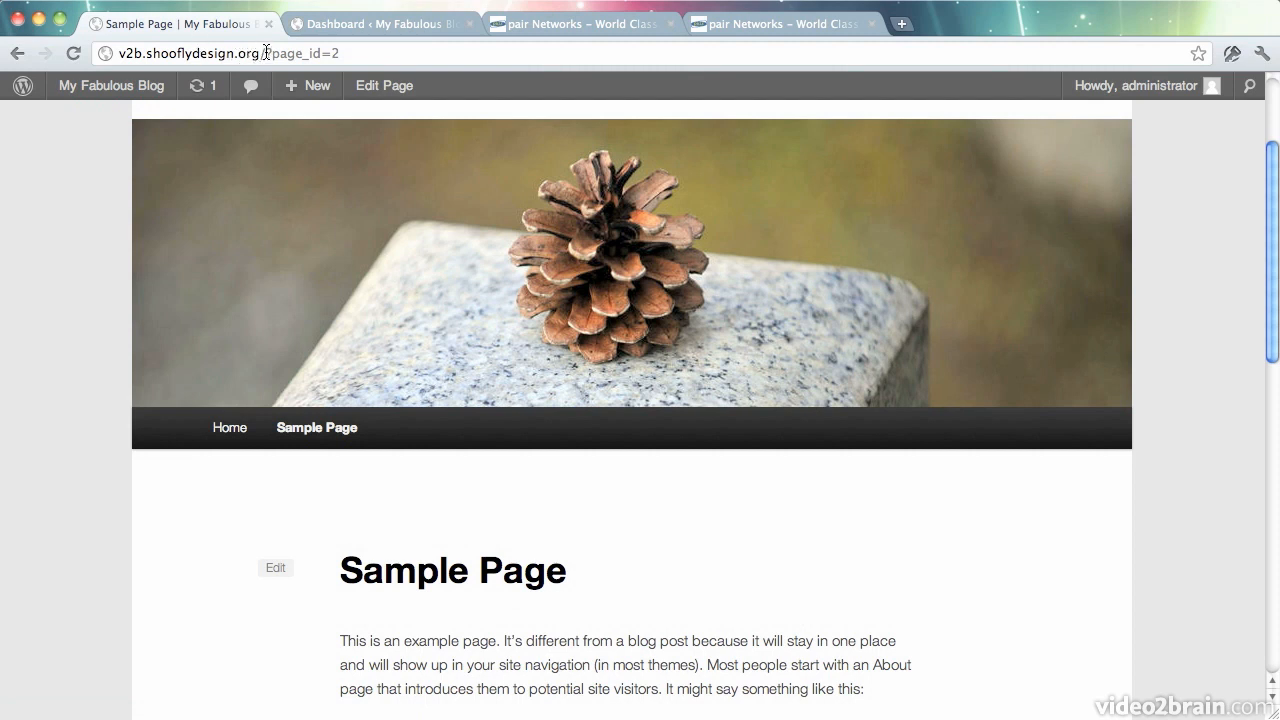
scroll(239, 284, "up", 3)
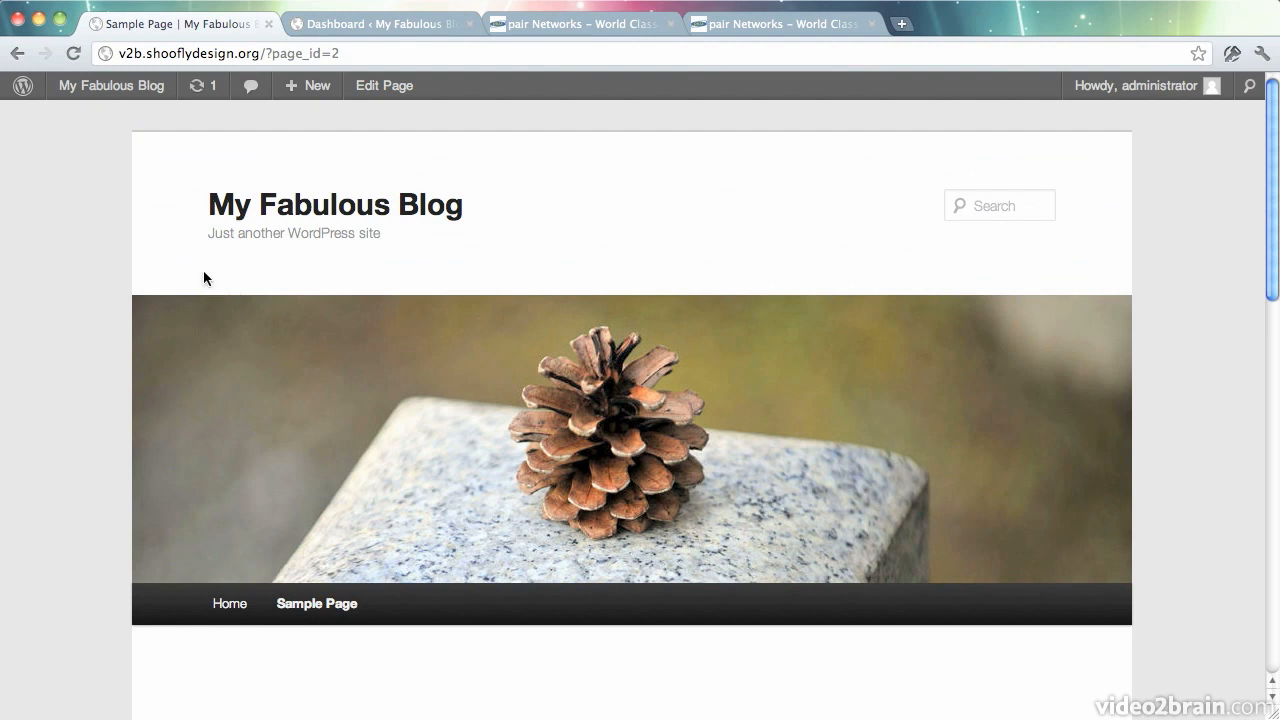
Set the WordPress permalink structure to Numeric in the dashboard's Permalink Settings and save the changes.
left_click(355, 25)
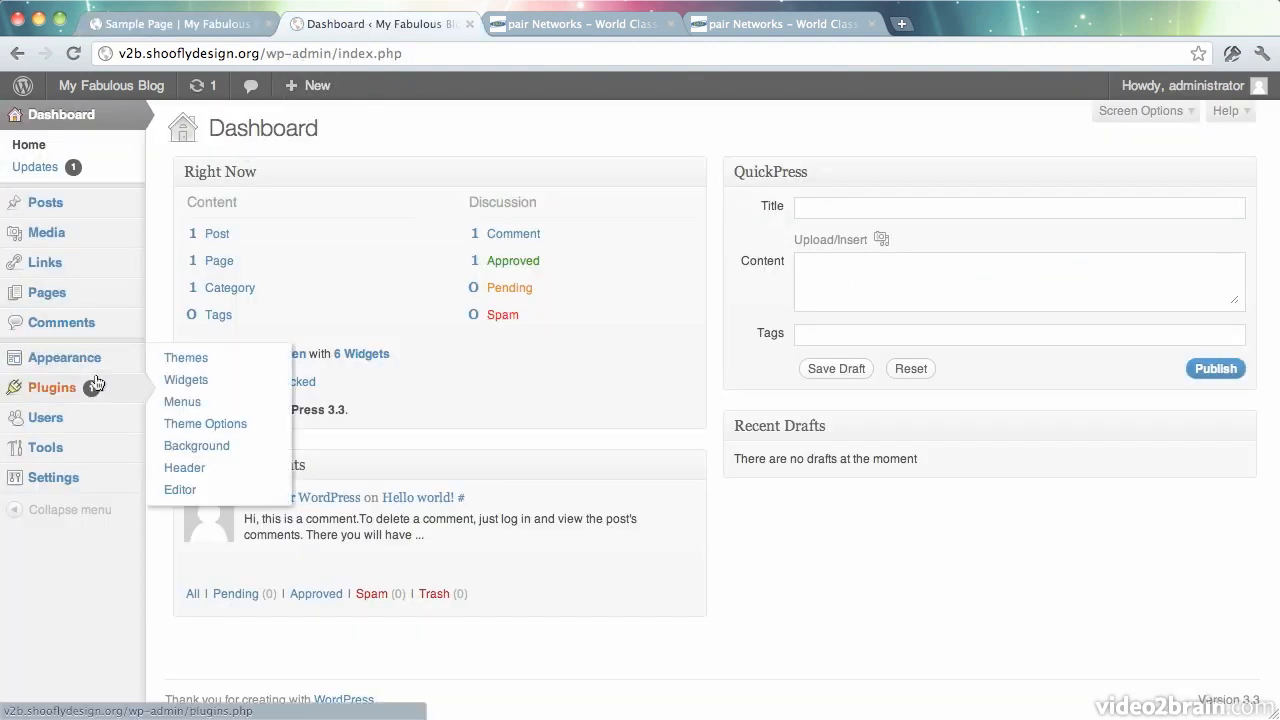
mouse_move(80, 477)
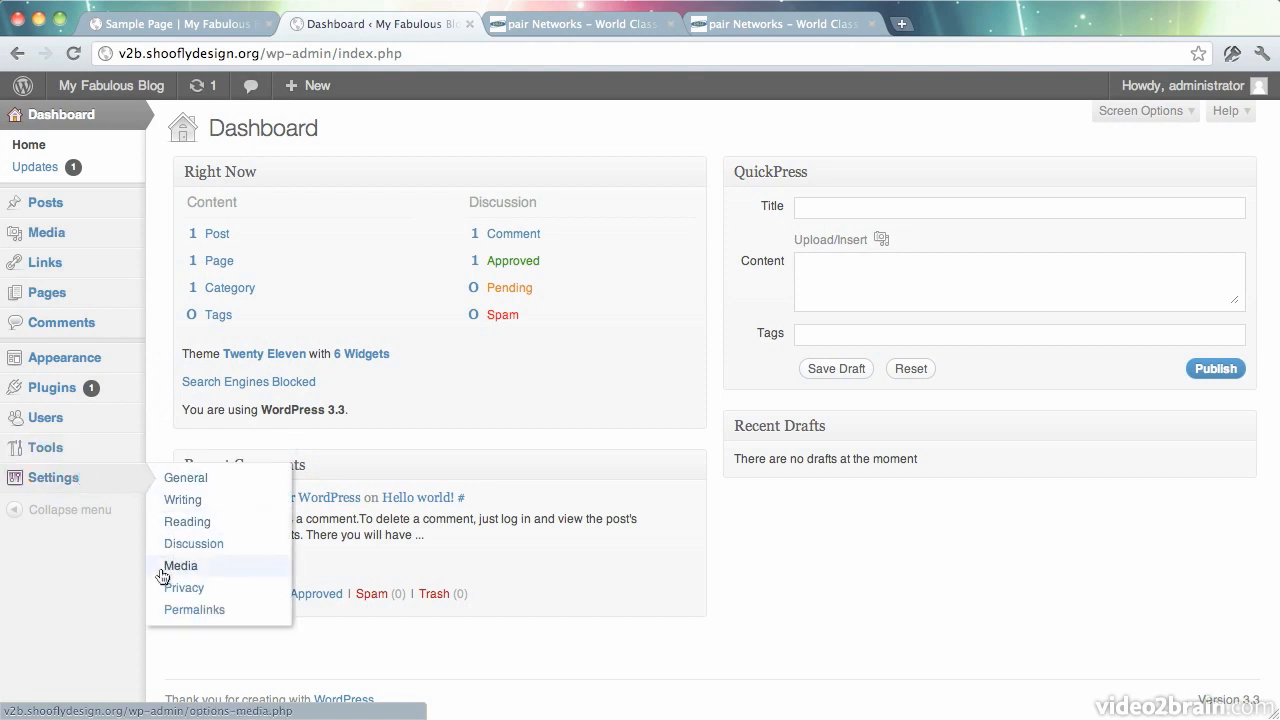
left_click(170, 611)
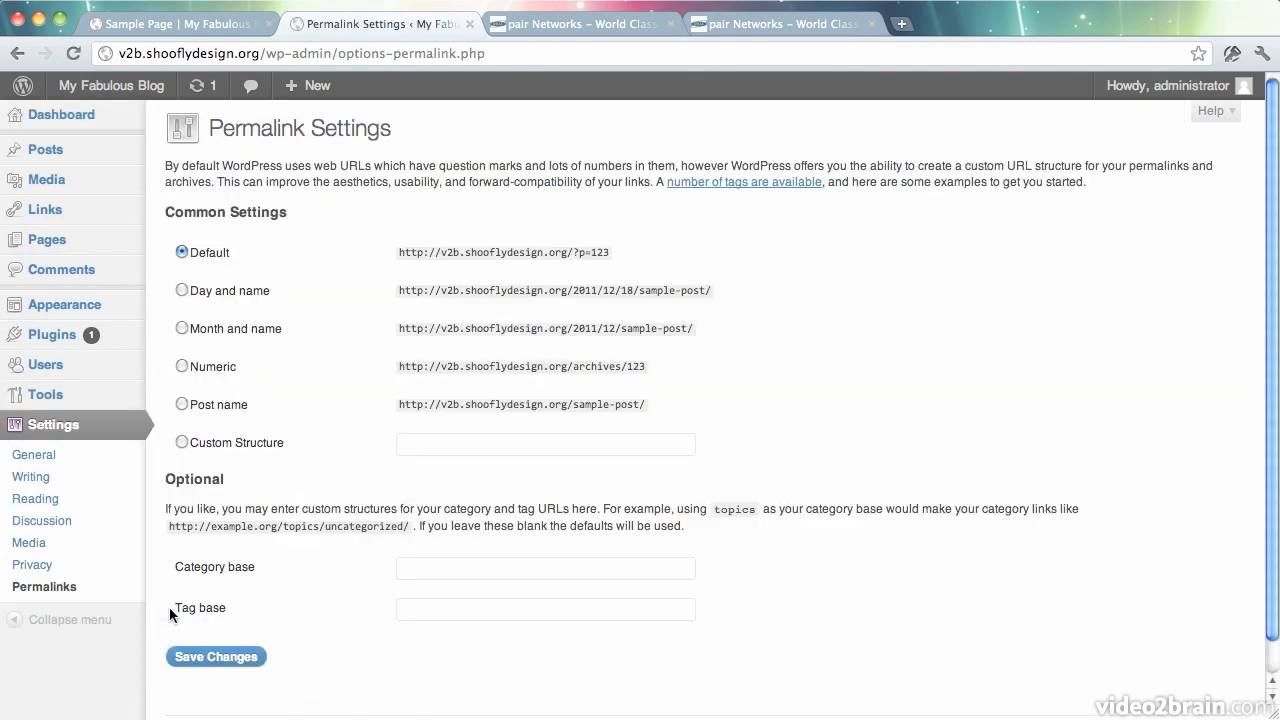
left_click(201, 370)
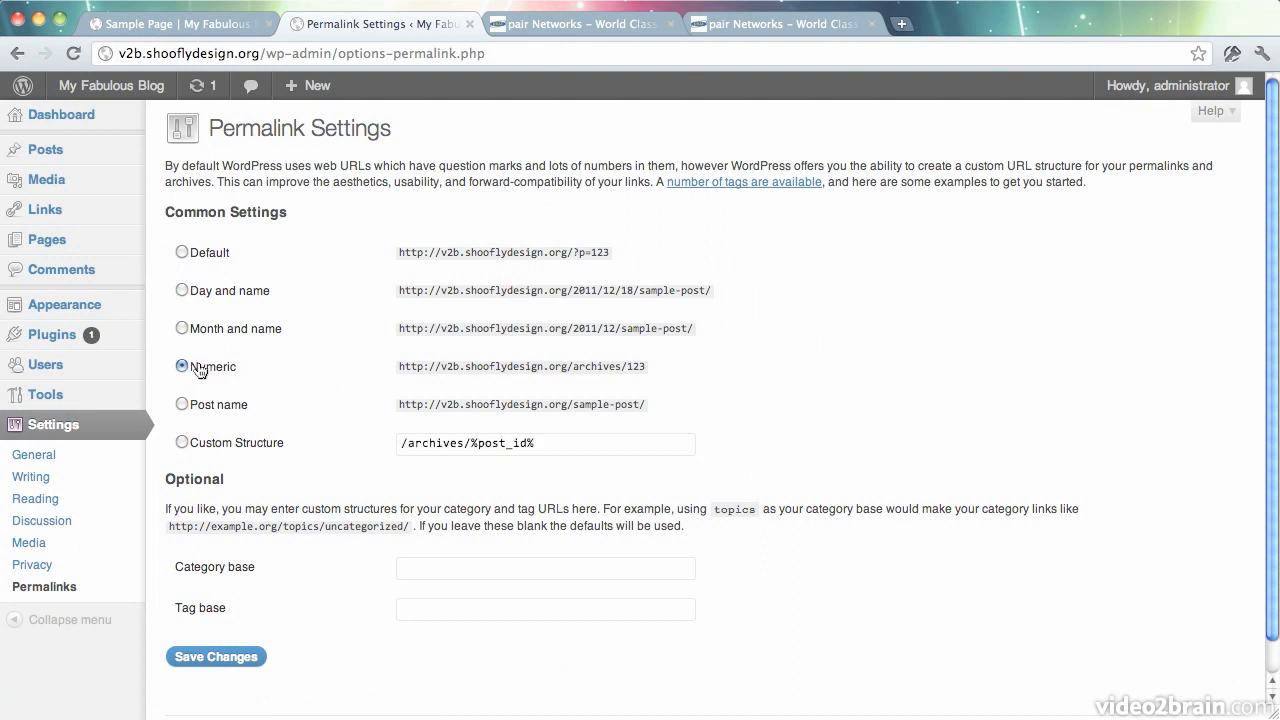
left_click(240, 658)
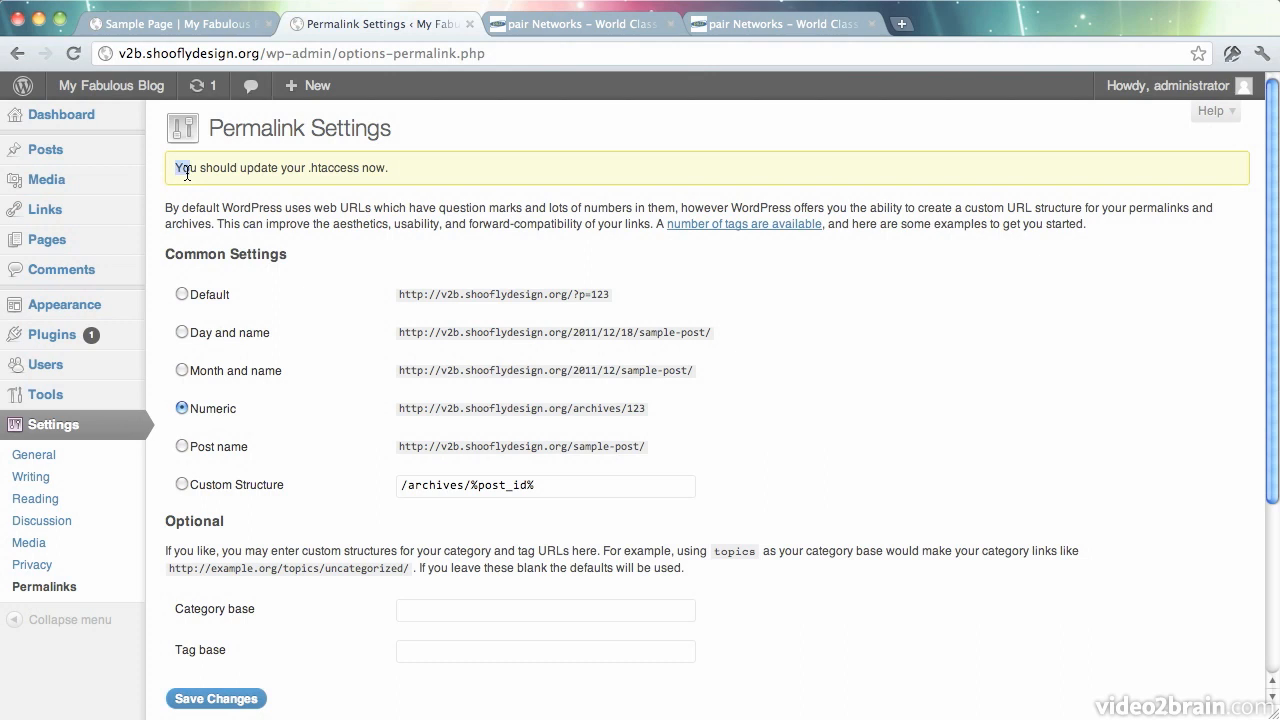
Read the notice on the Permalink Settings page and reload the blog's Sample Page to test its address.
left_click_drag(176, 168, 403, 175)
left_click(403, 174)
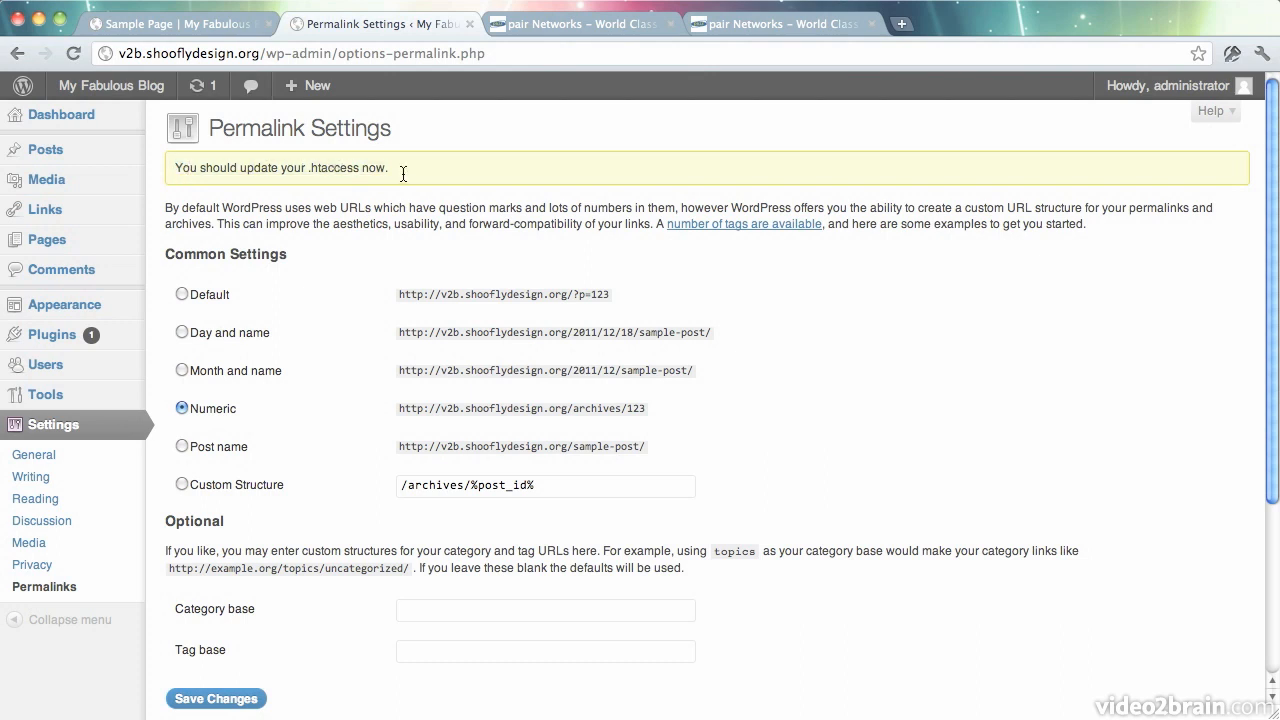
left_click(177, 24)
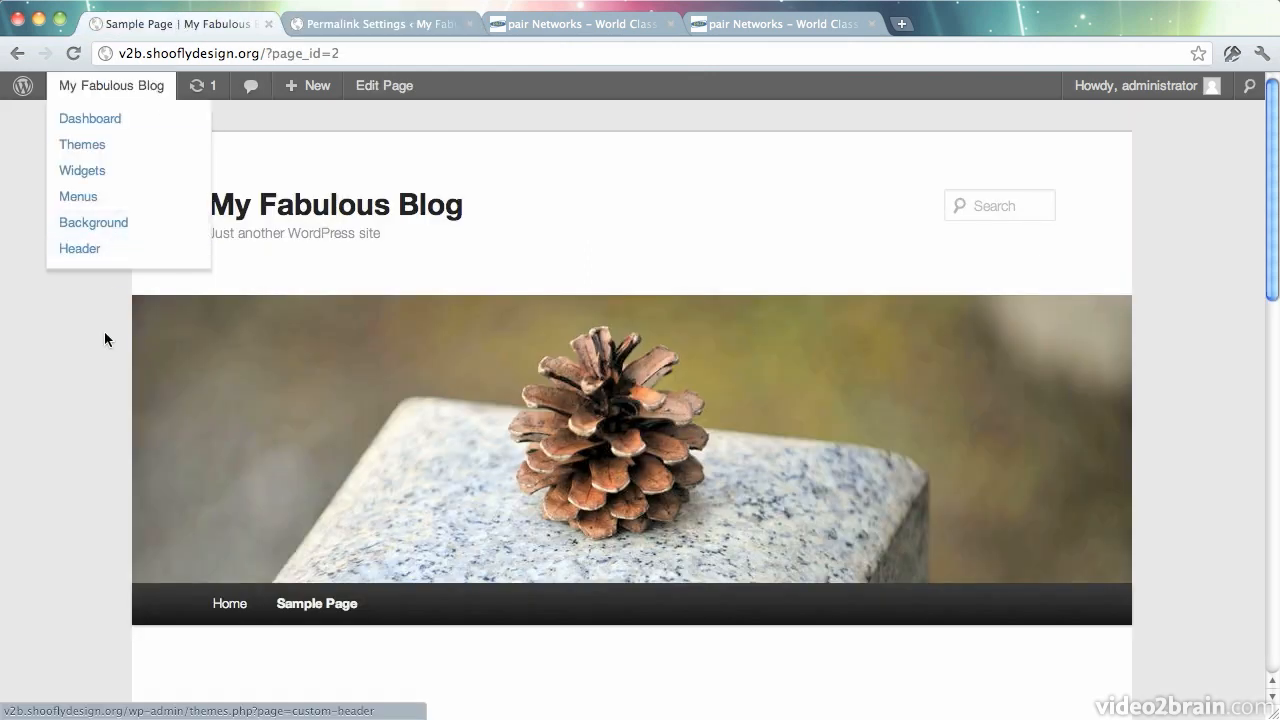
key("super+r")
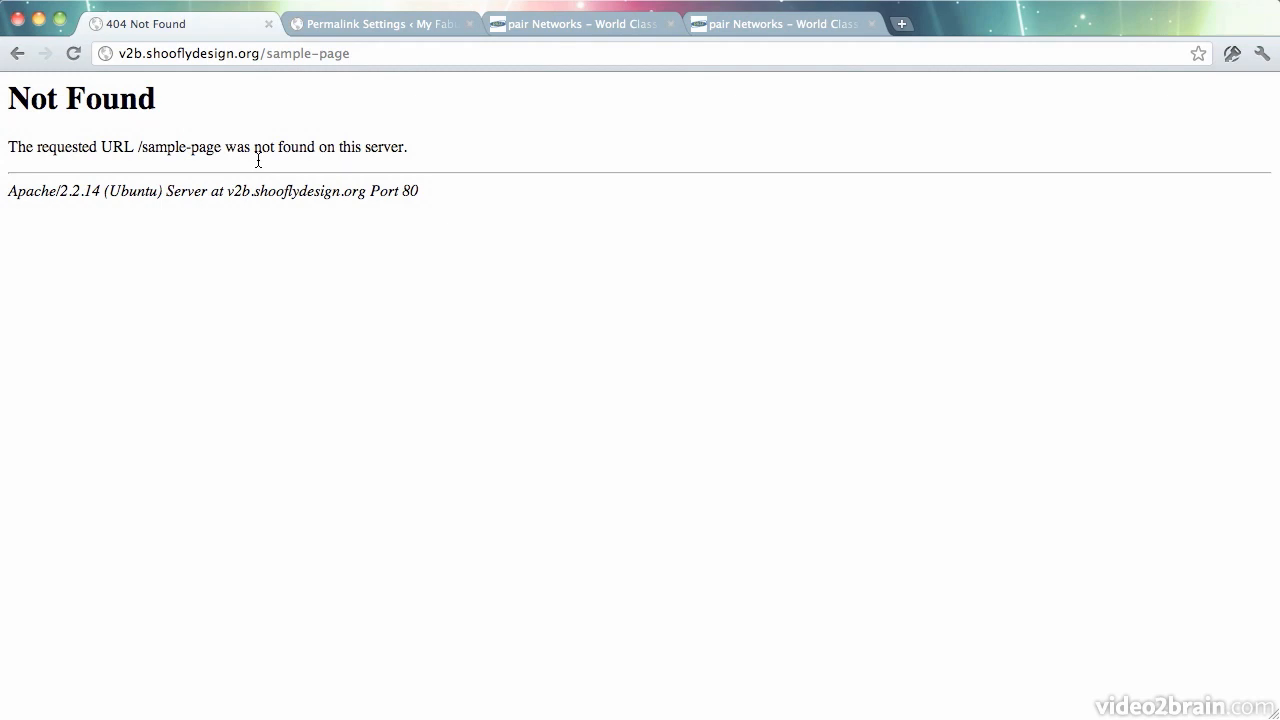
Examine the .htaccess instructions and the mod_rewrite rules beneath the permalink options.
left_click(374, 24)
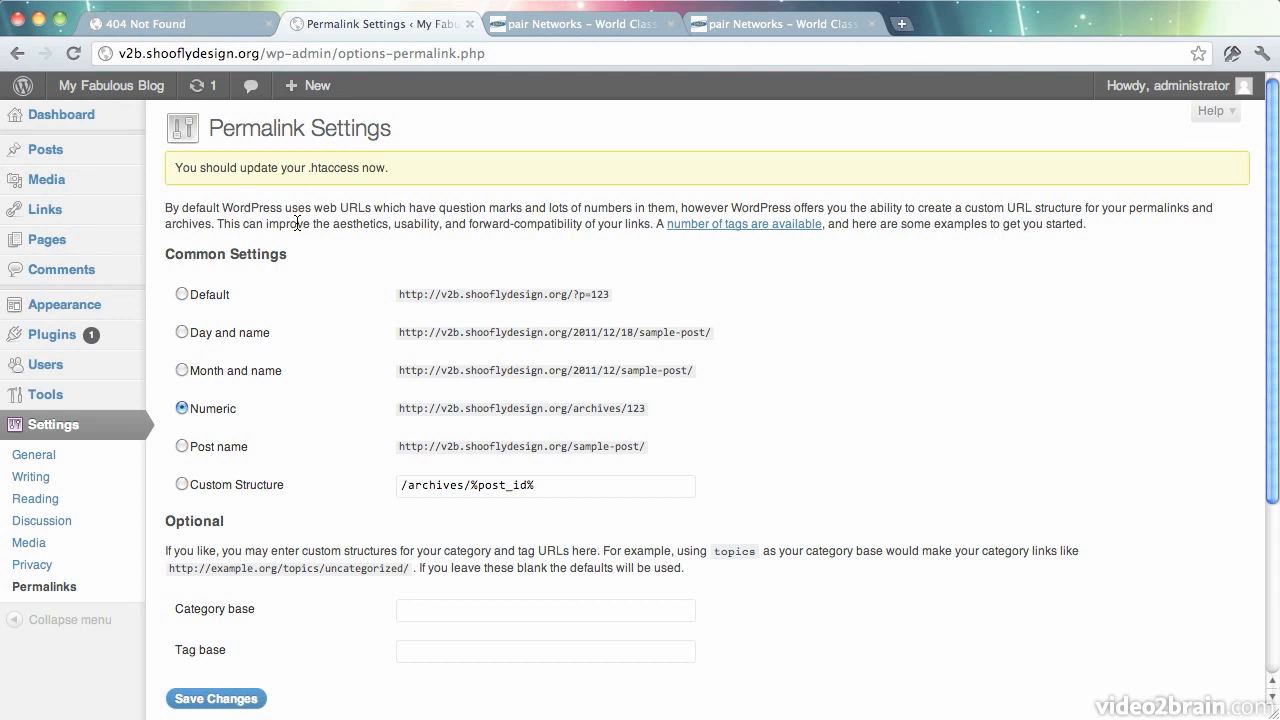
scroll(297, 223, "down", 5)
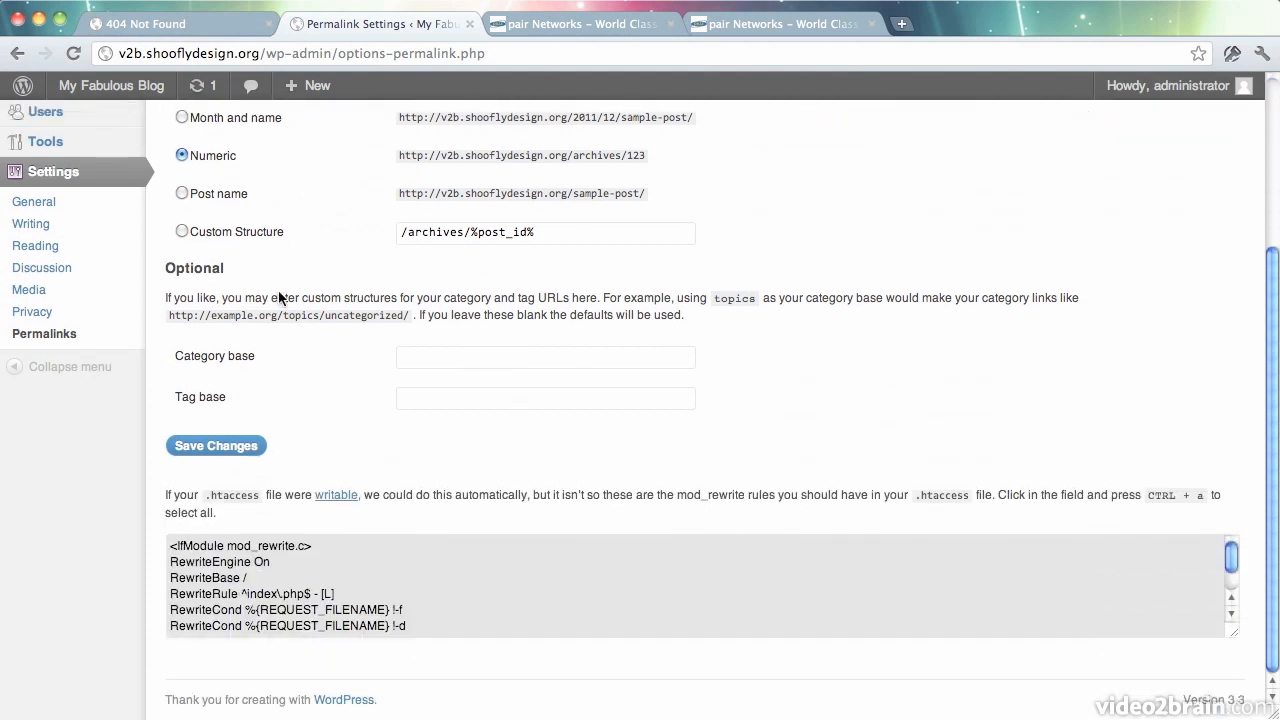
left_click_drag(161, 492, 529, 504)
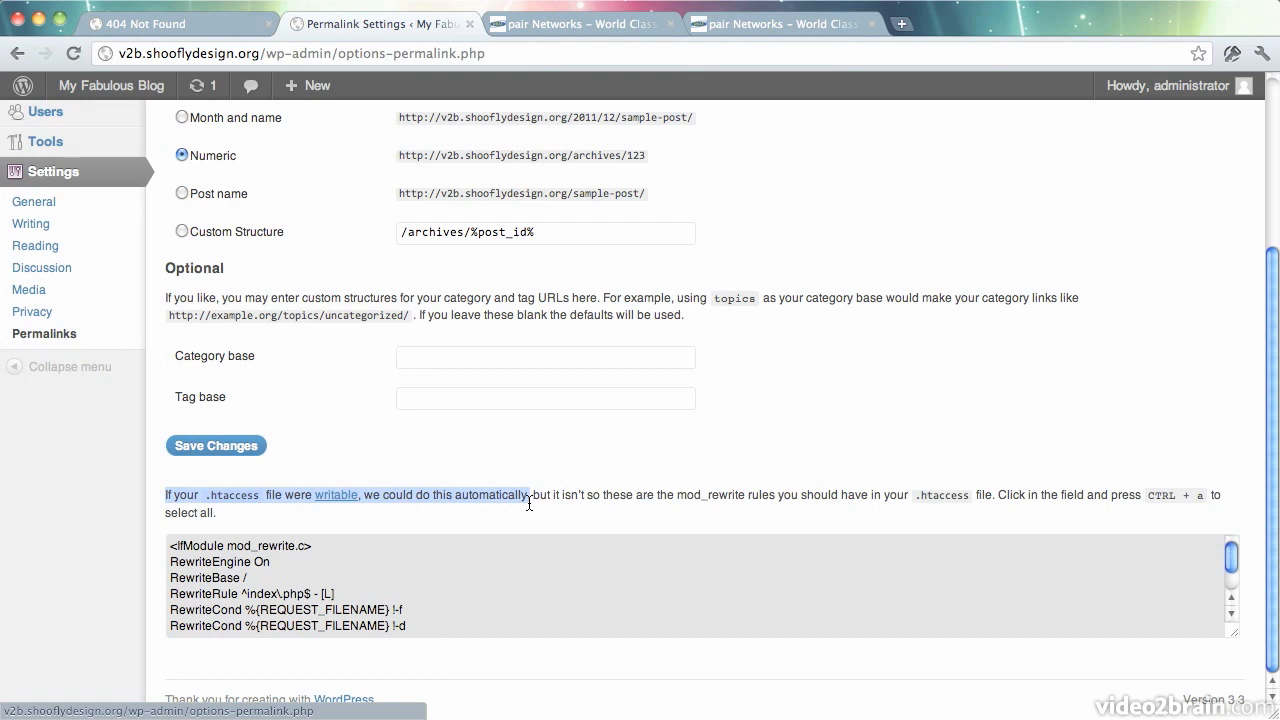
left_click(529, 504)
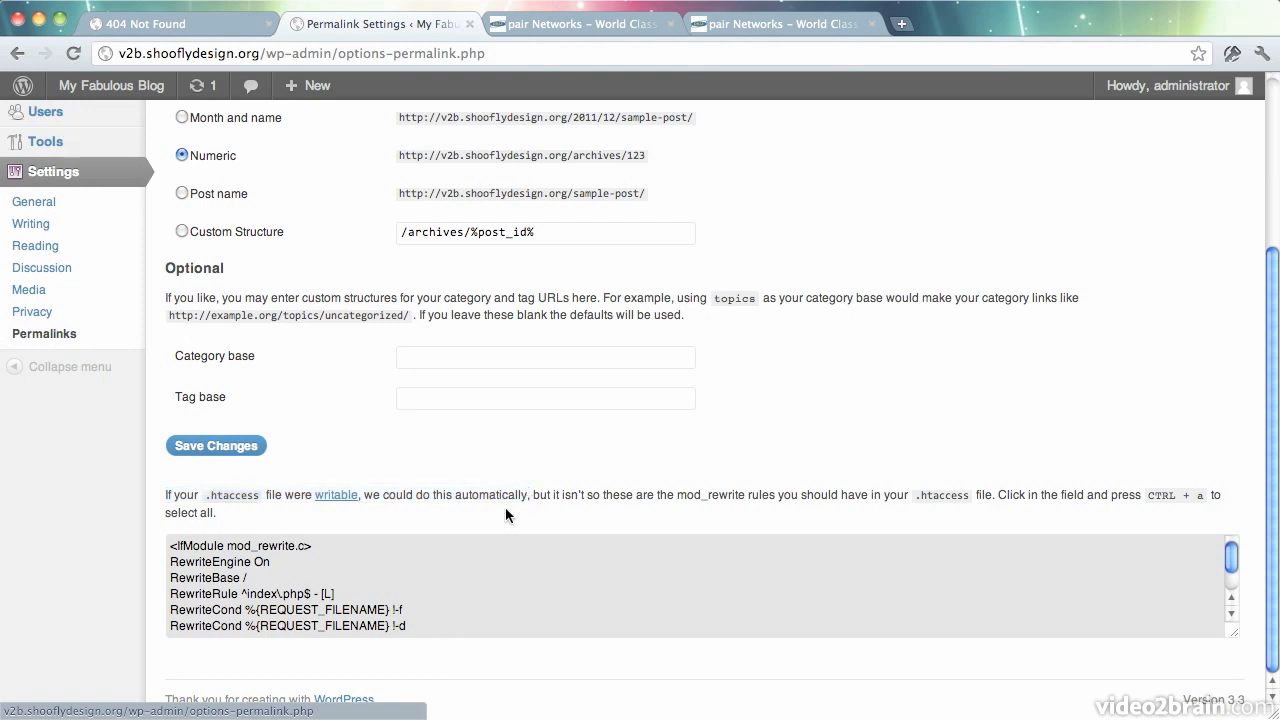
double_click(231, 497)
left_click_drag(217, 497, 207, 497)
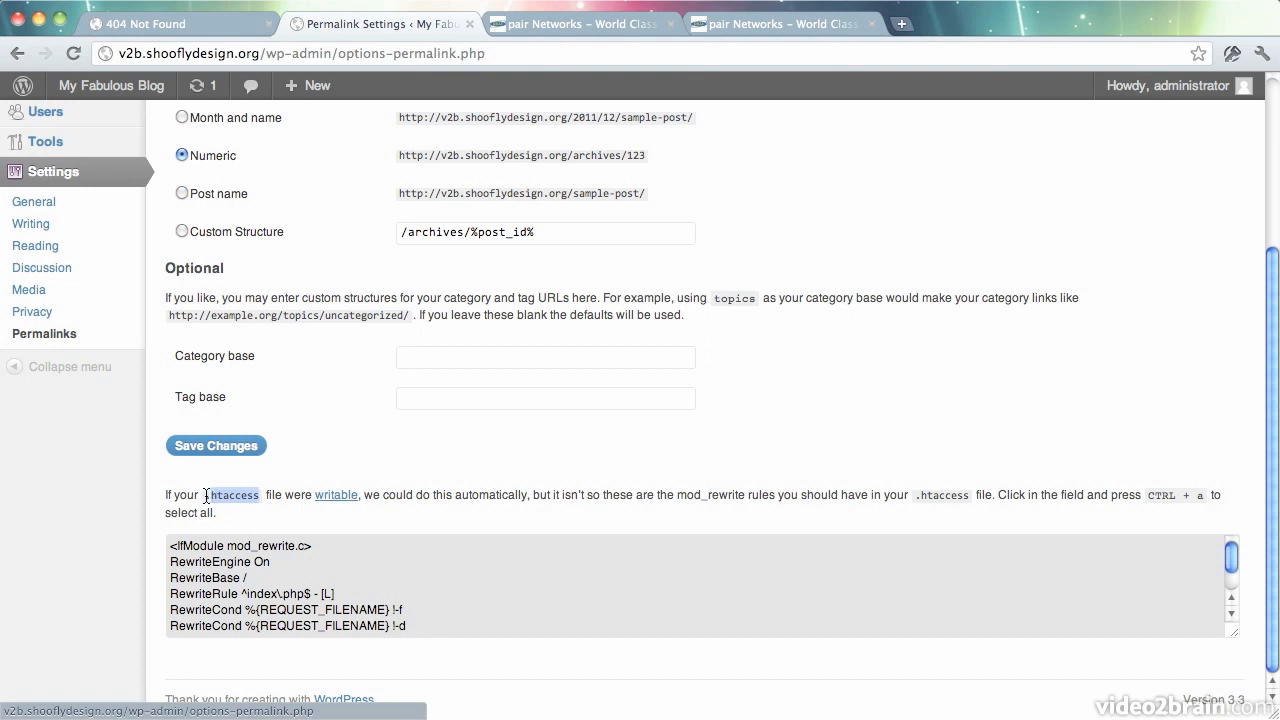
left_click(217, 497)
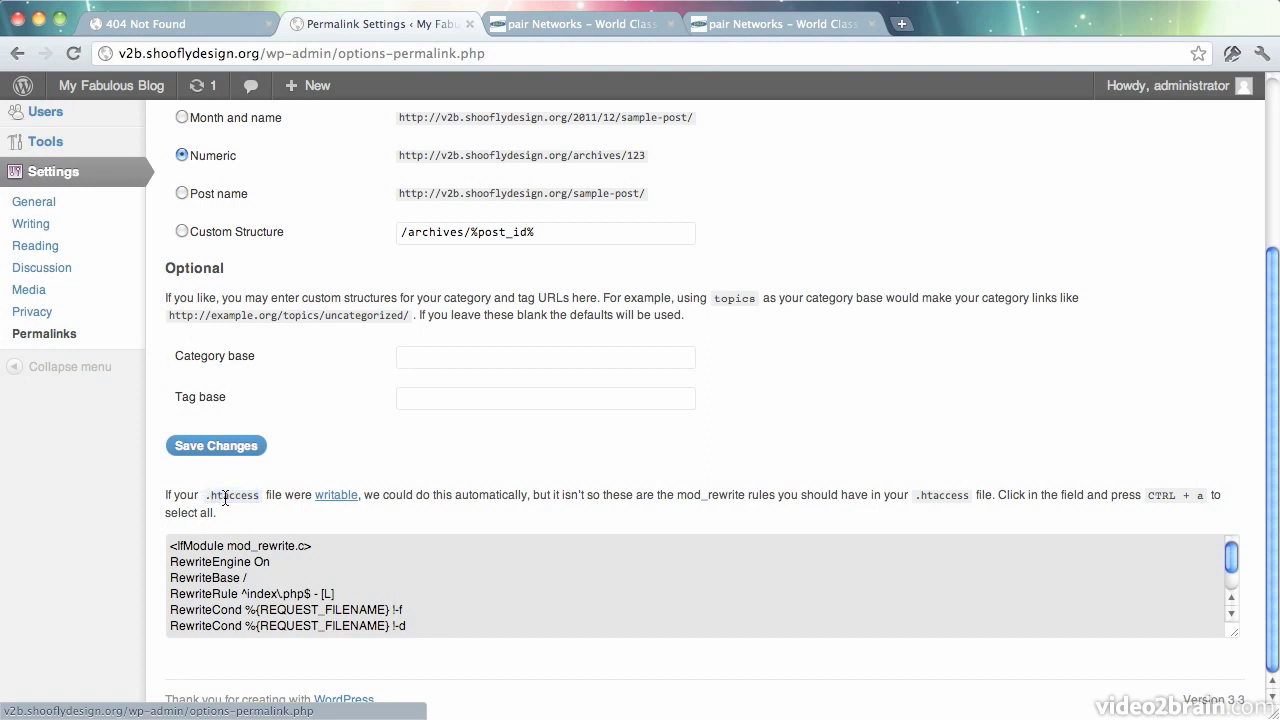
scroll(235, 591, "down", 3)
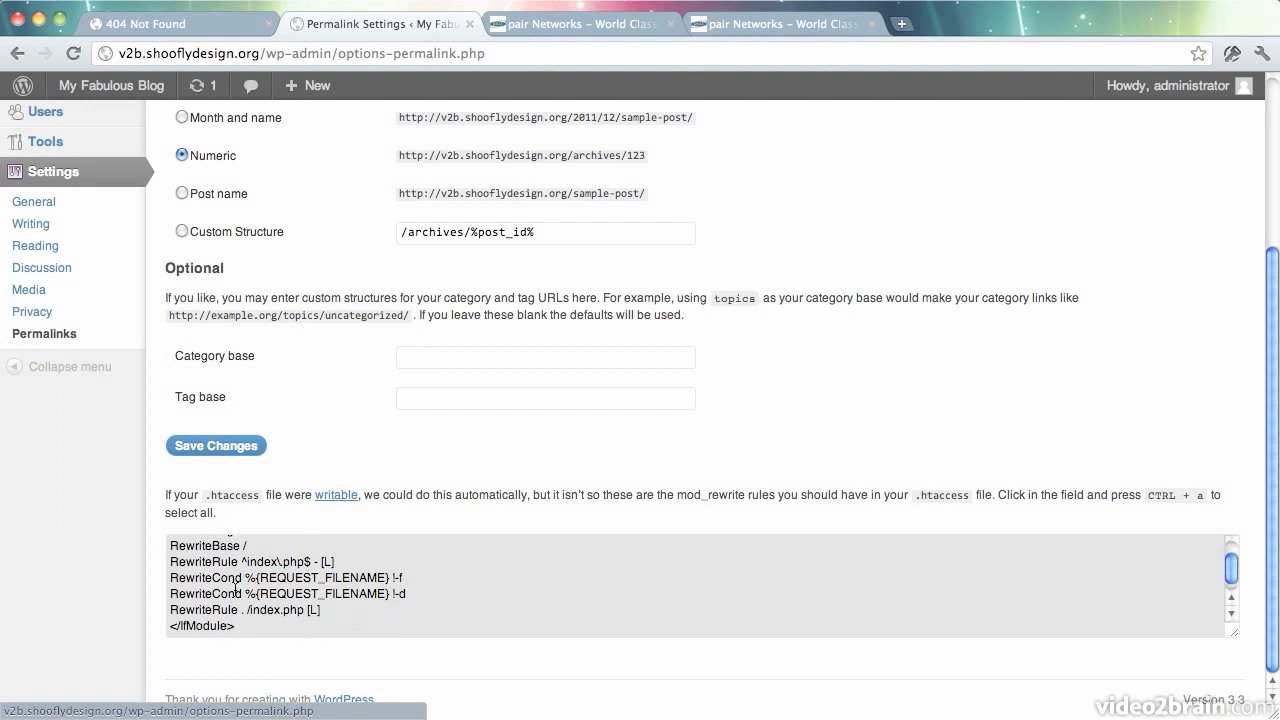
scroll(235, 592, "up", 4)
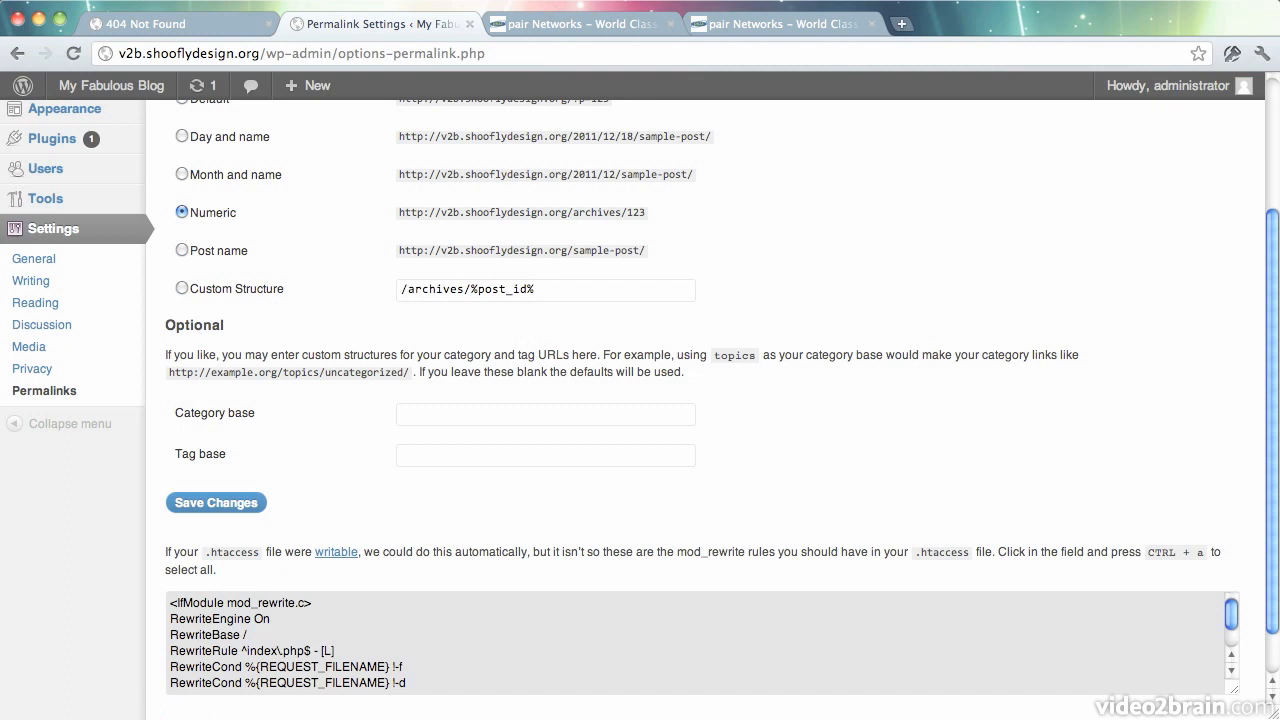
Switch to Transmit and select the .htaccess file inside the site's public_html folder.
key("super+Tab")
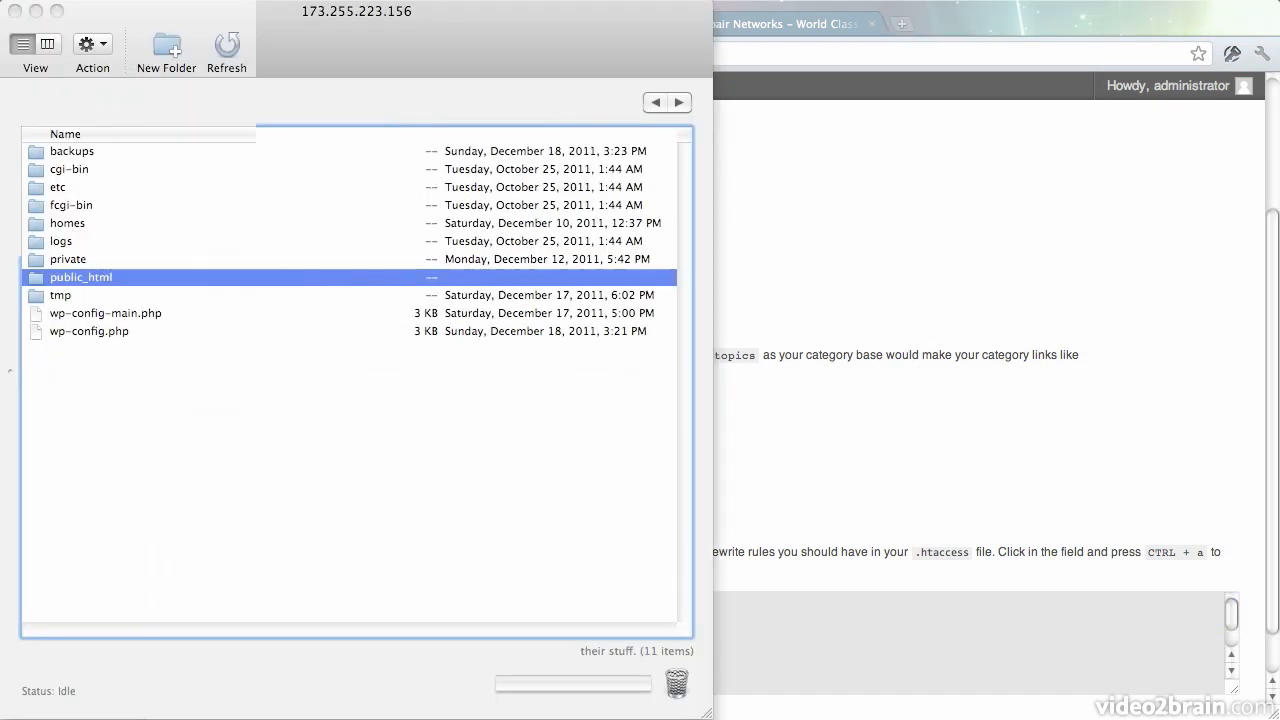
left_click(221, 443)
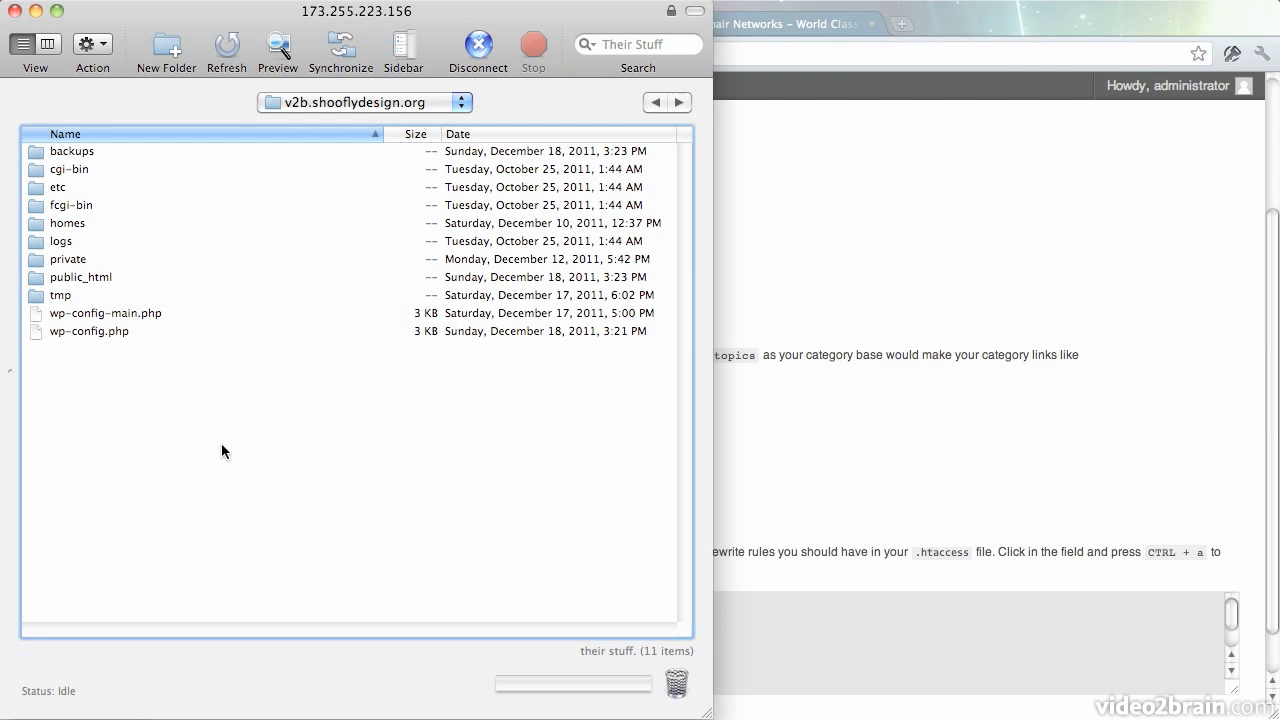
double_click(75, 277)
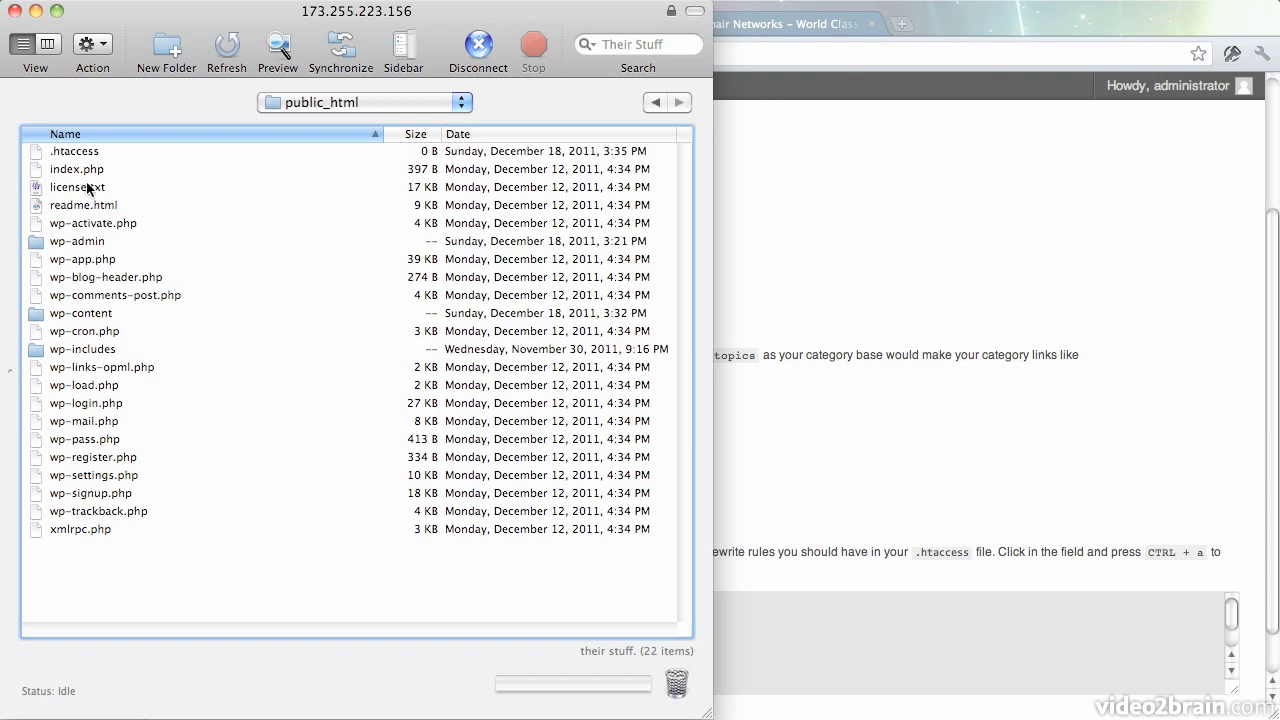
left_click(75, 152)
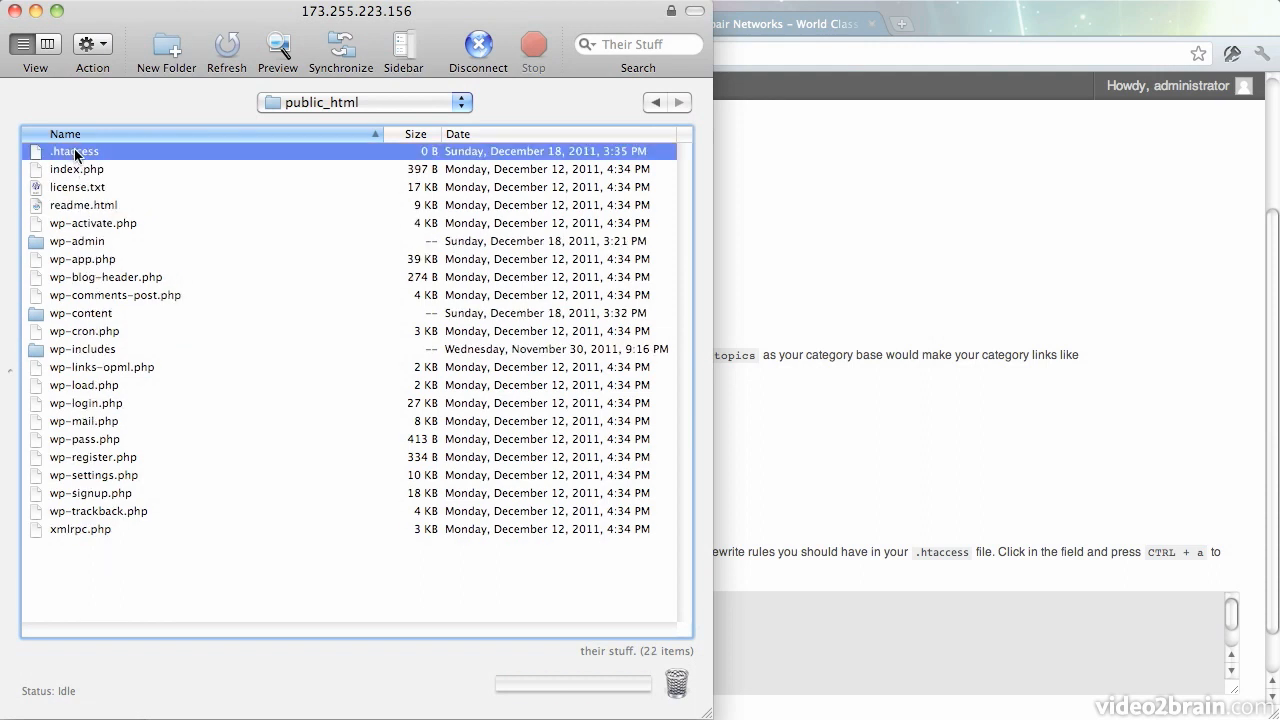
left_click(775, 339)
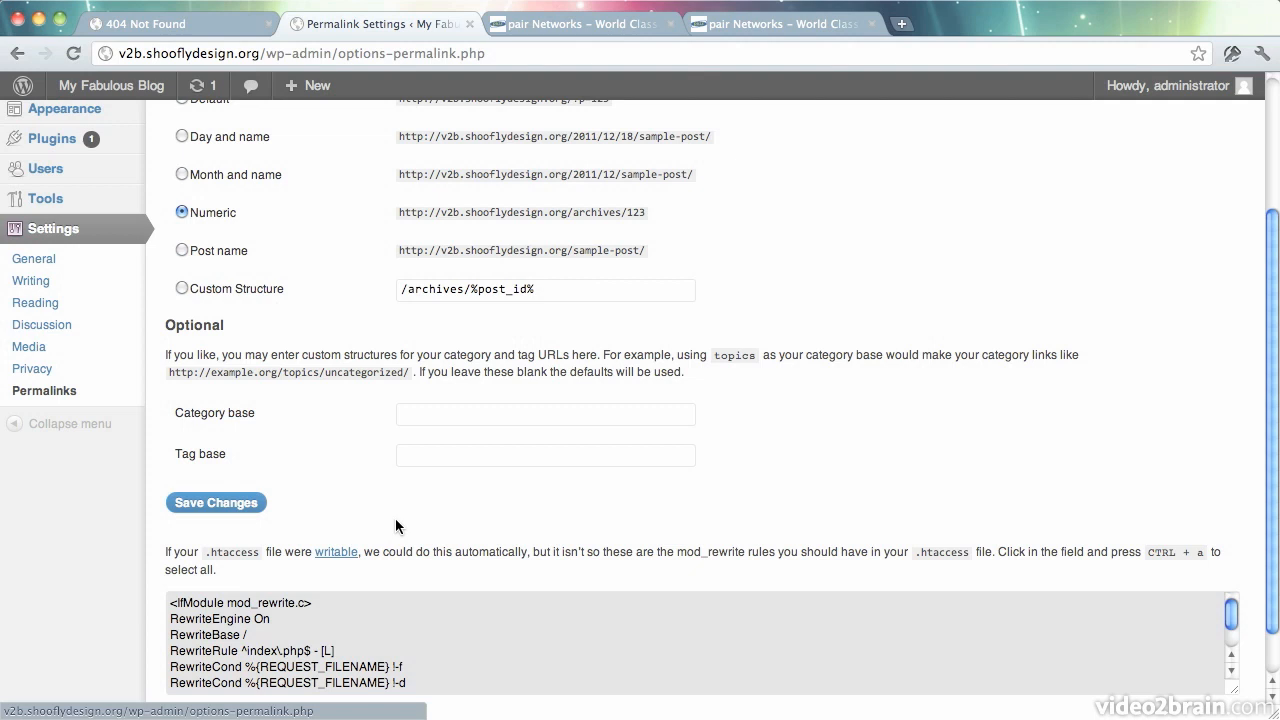
key("super+Tab")
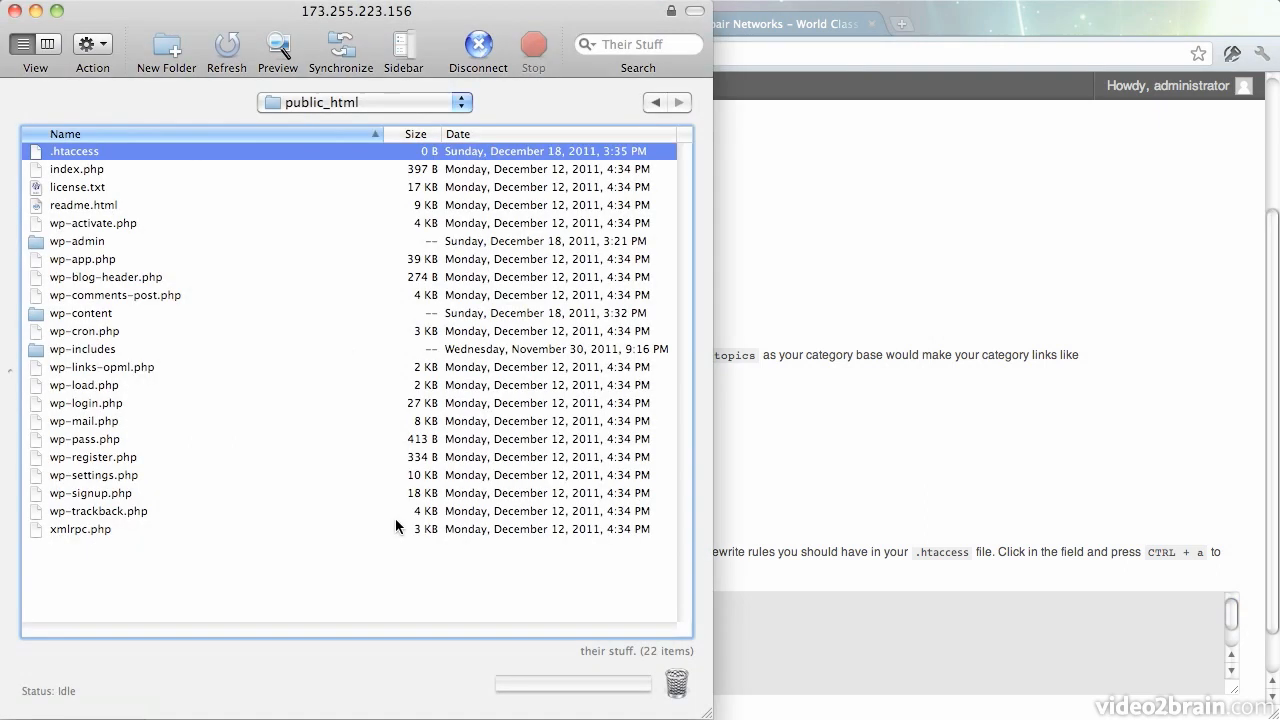
left_click(286, 571)
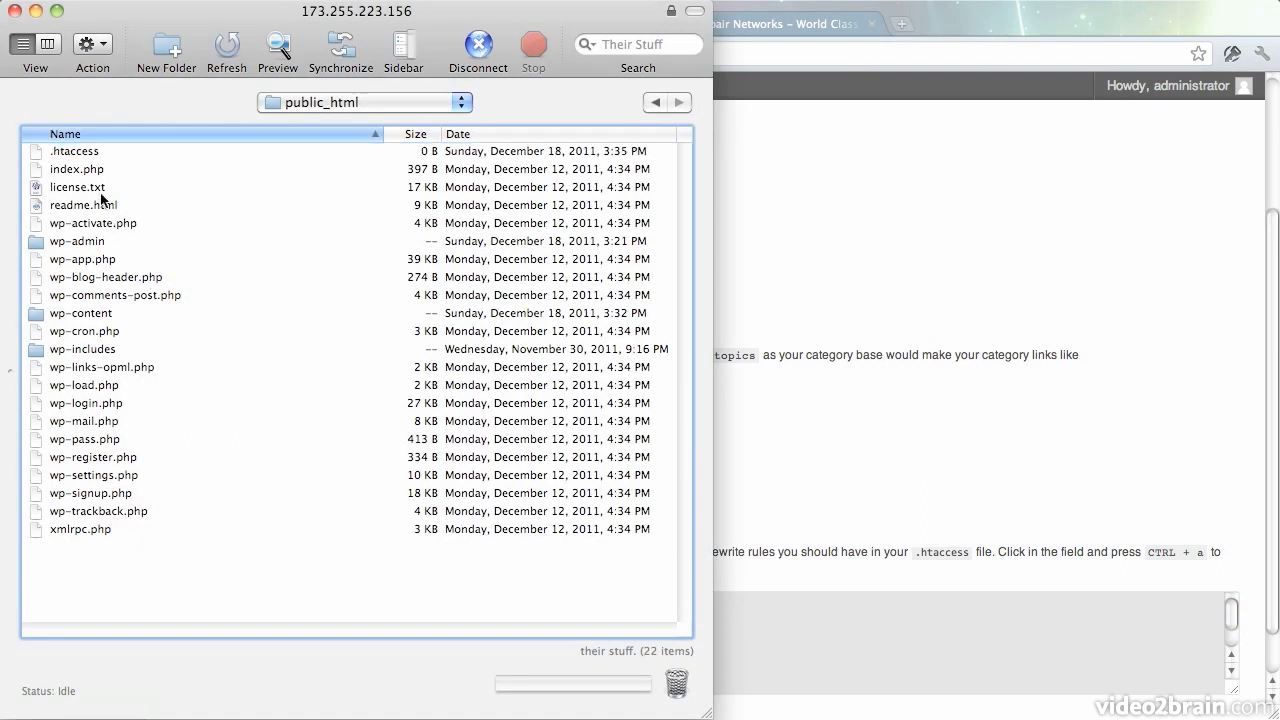
Give the user write permission on the .htaccess file in public_html and apply the change.
left_click(88, 154)
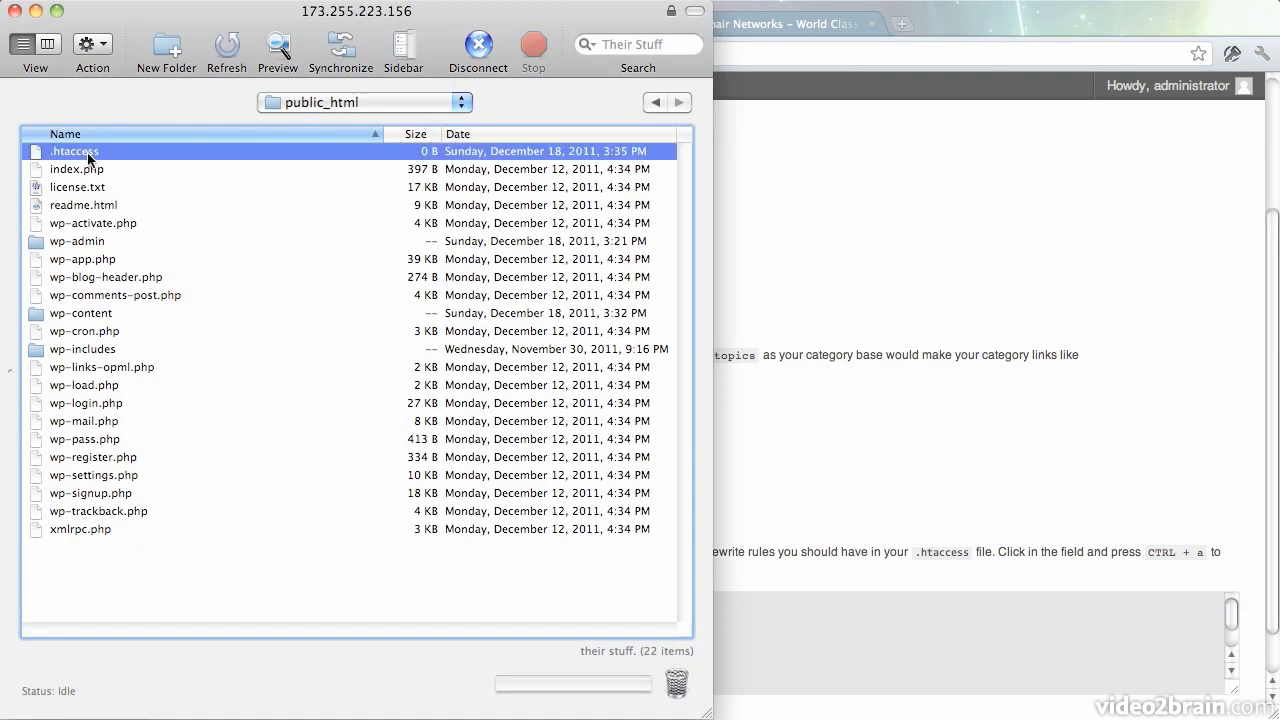
right_click(88, 156)
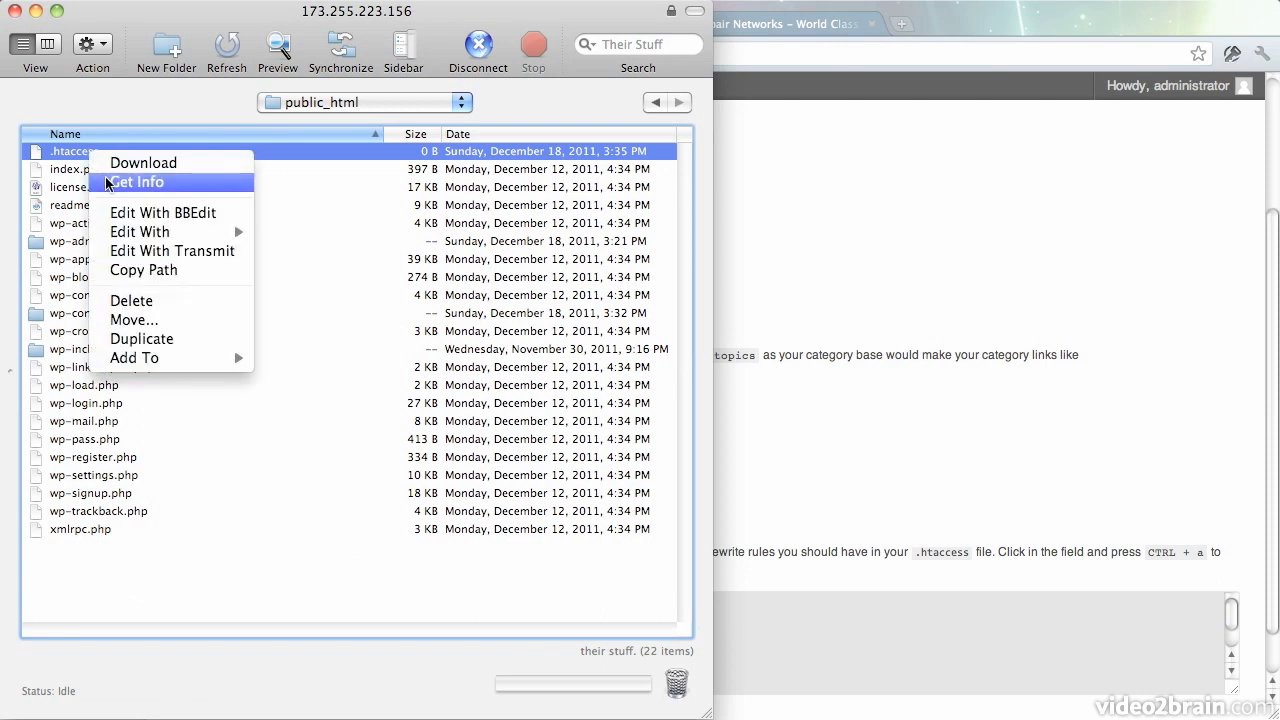
left_click(182, 186)
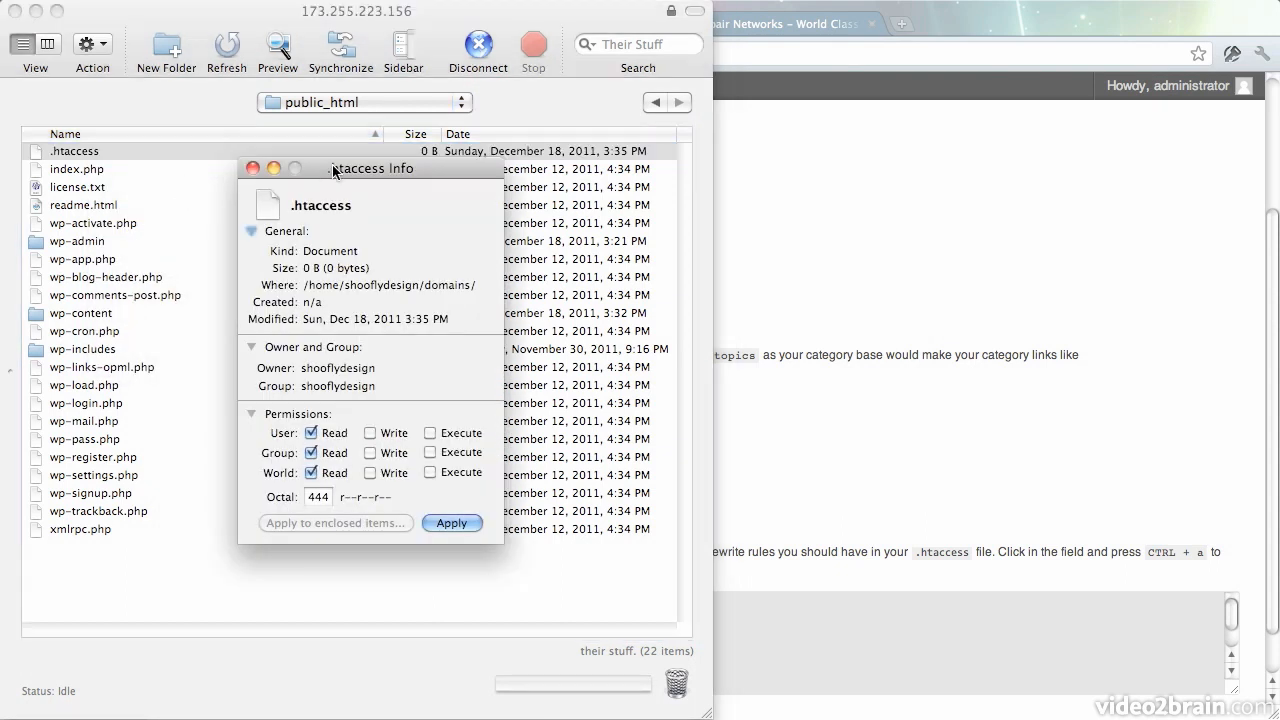
left_click_drag(327, 168, 309, 164)
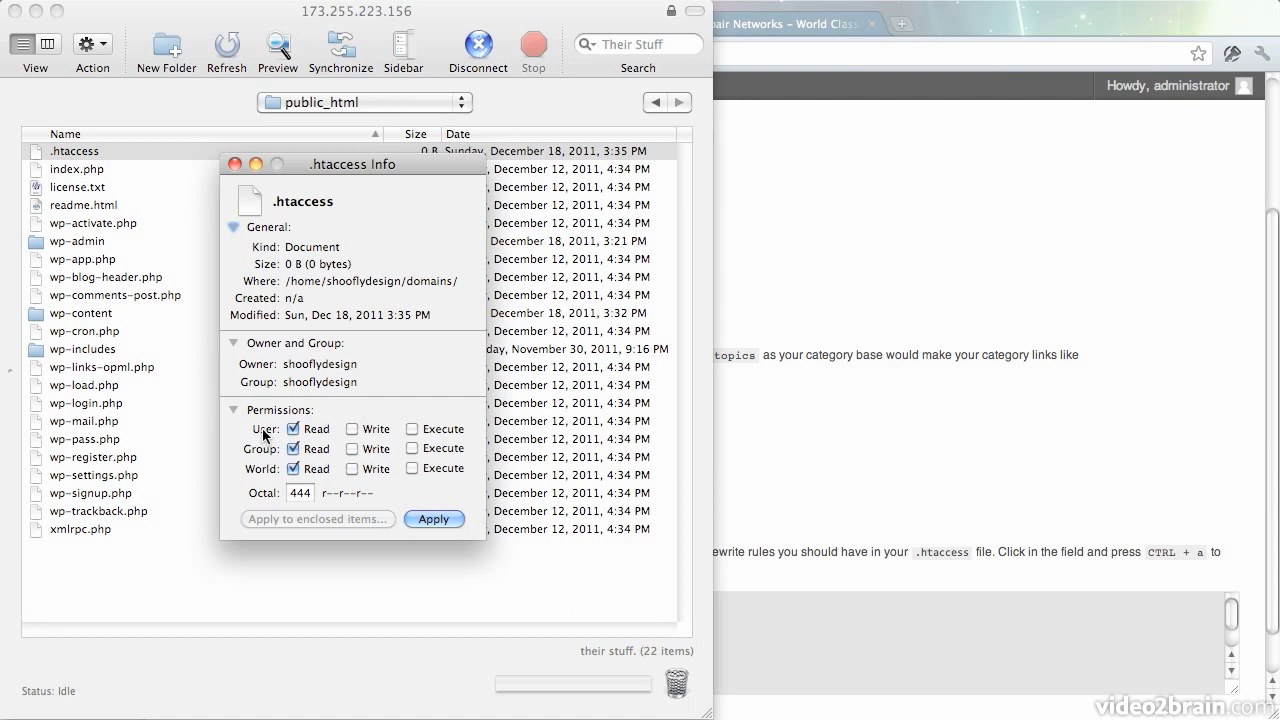
left_click(351, 428)
left_click(430, 520)
Switch back to Chrome, reload the Permalink Settings page with the form resubmitted, and check the notice.
left_click(811, 466)
scroll(818, 305, "up", 5)
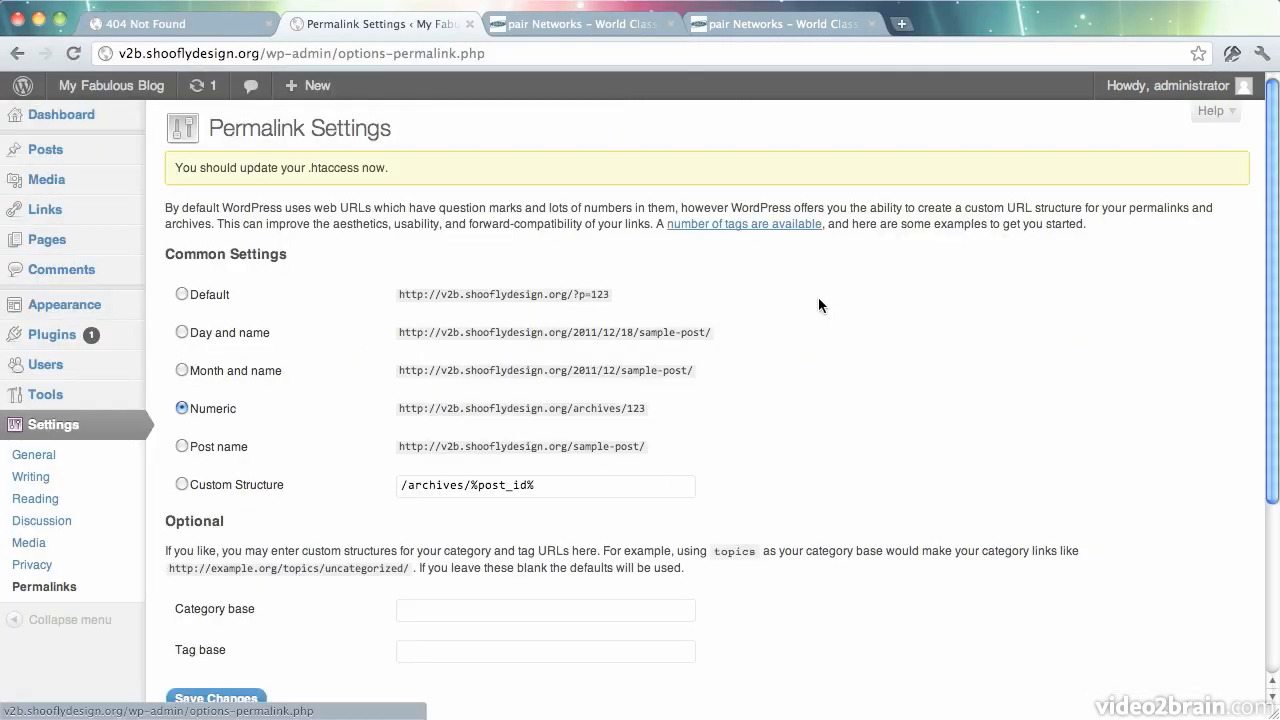
key("super+r")
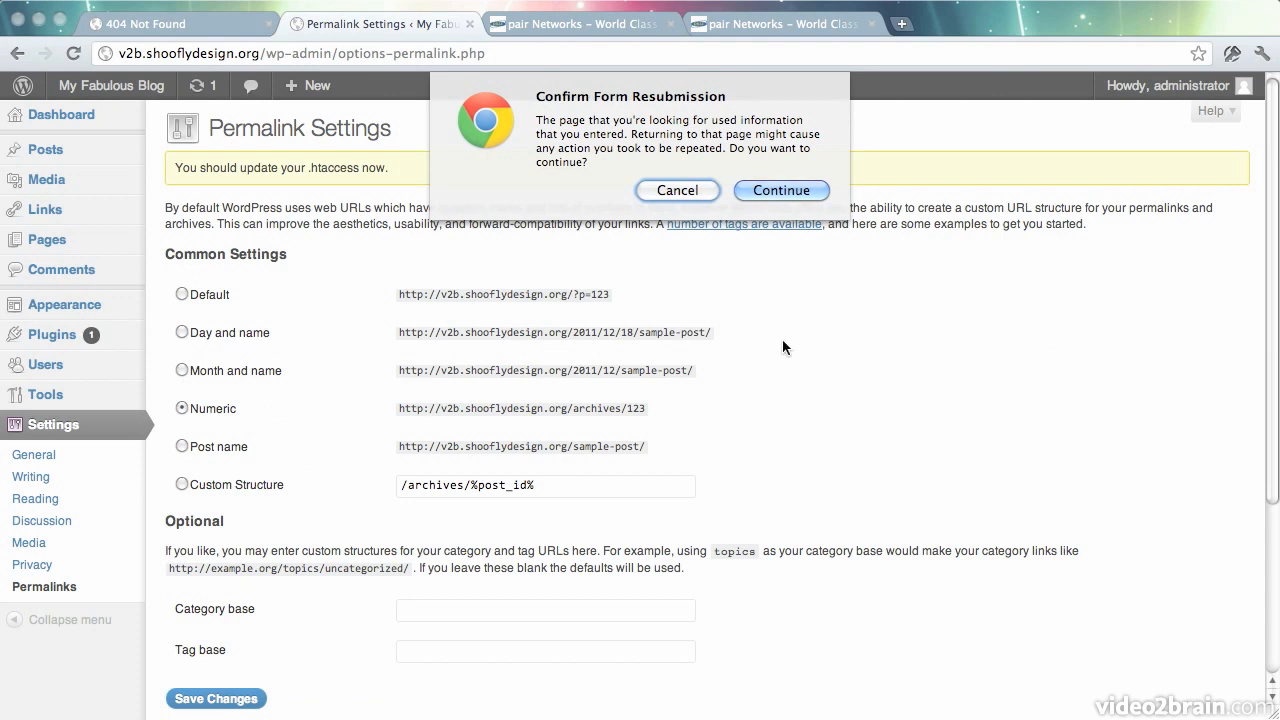
left_click(767, 190)
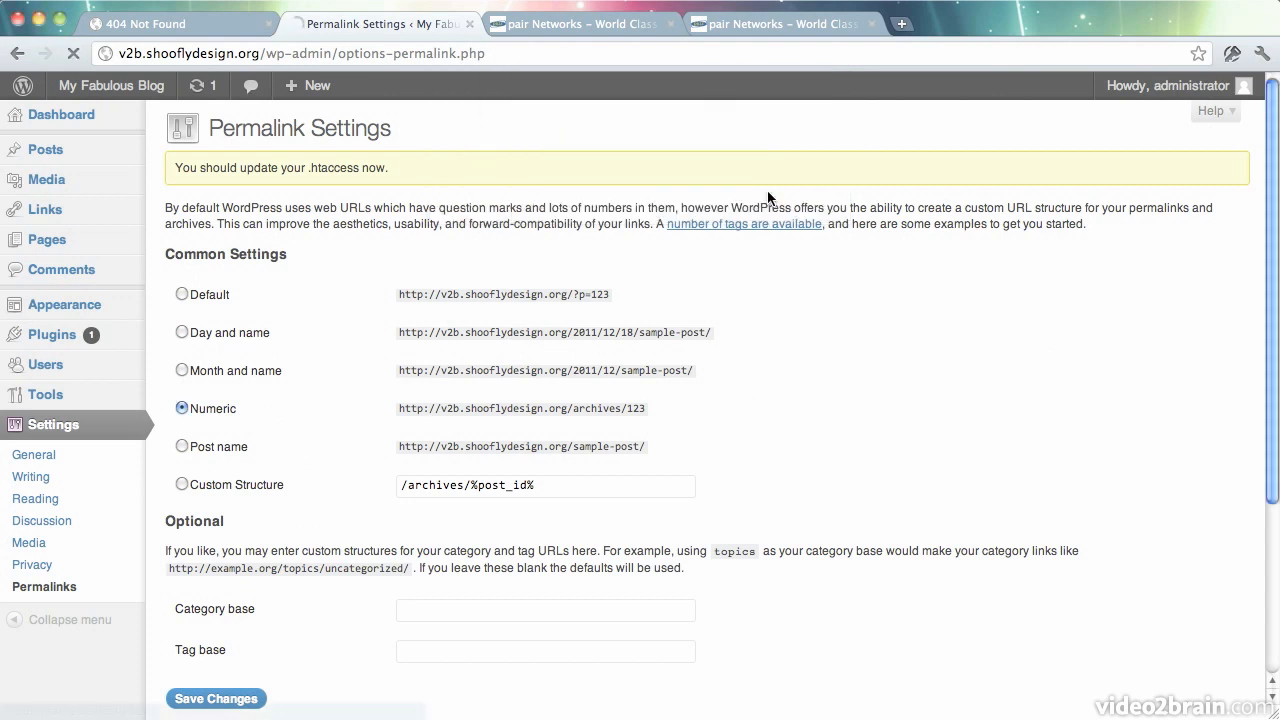
left_click_drag(175, 167, 325, 167)
left_click(337, 162)
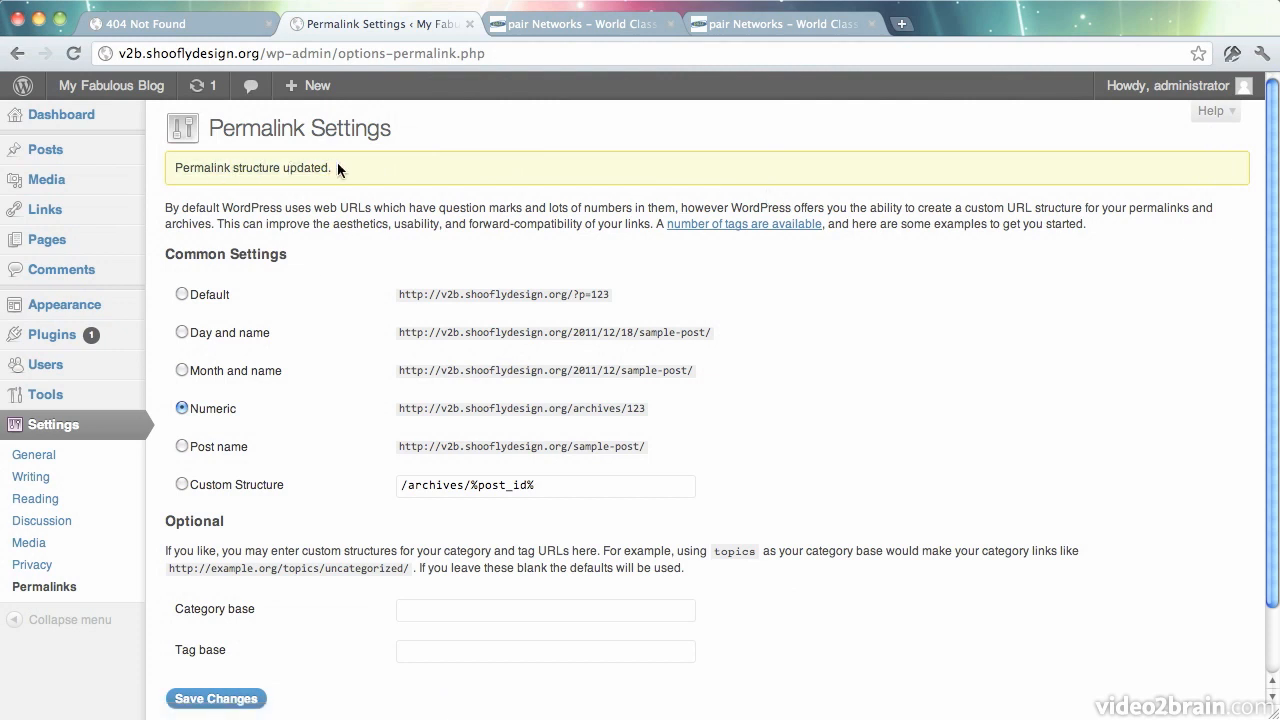
scroll(310, 369, "down", 2)
scroll(310, 369, "up", 2)
Return to the tab with the 404 error and reload the site's /sample-page address to test the permalink.
left_click(164, 24)
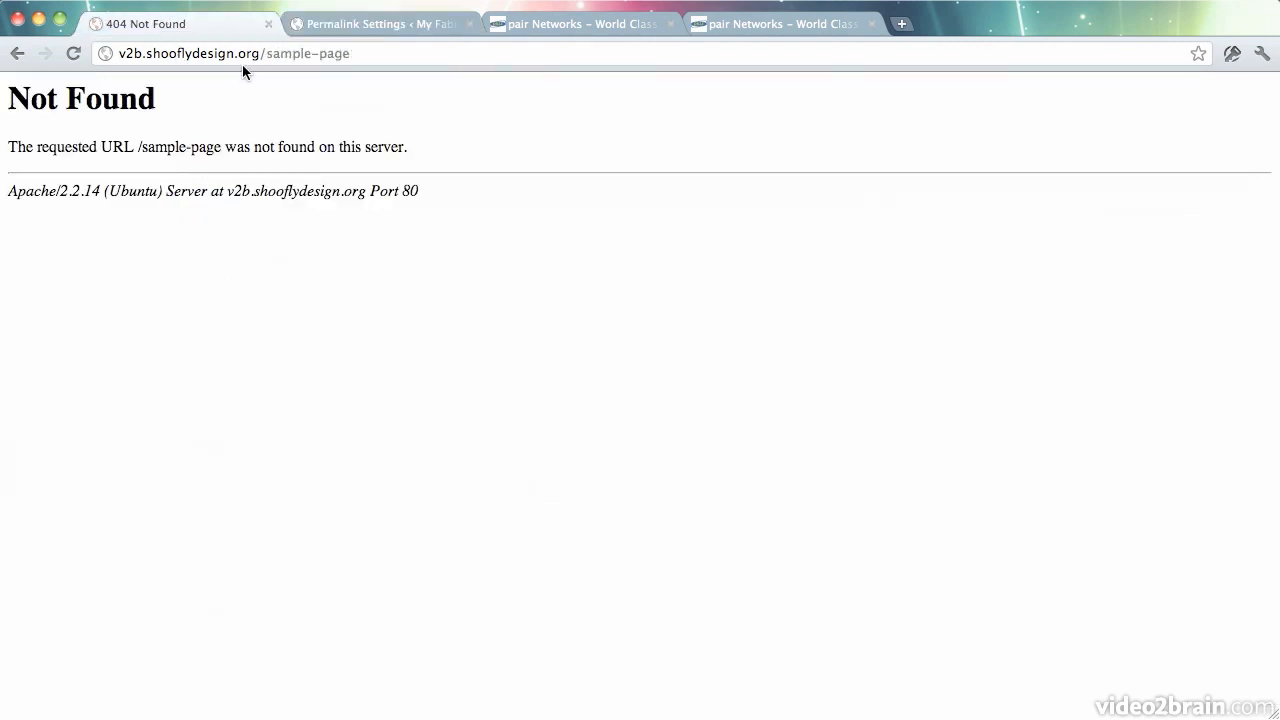
key("super+r")
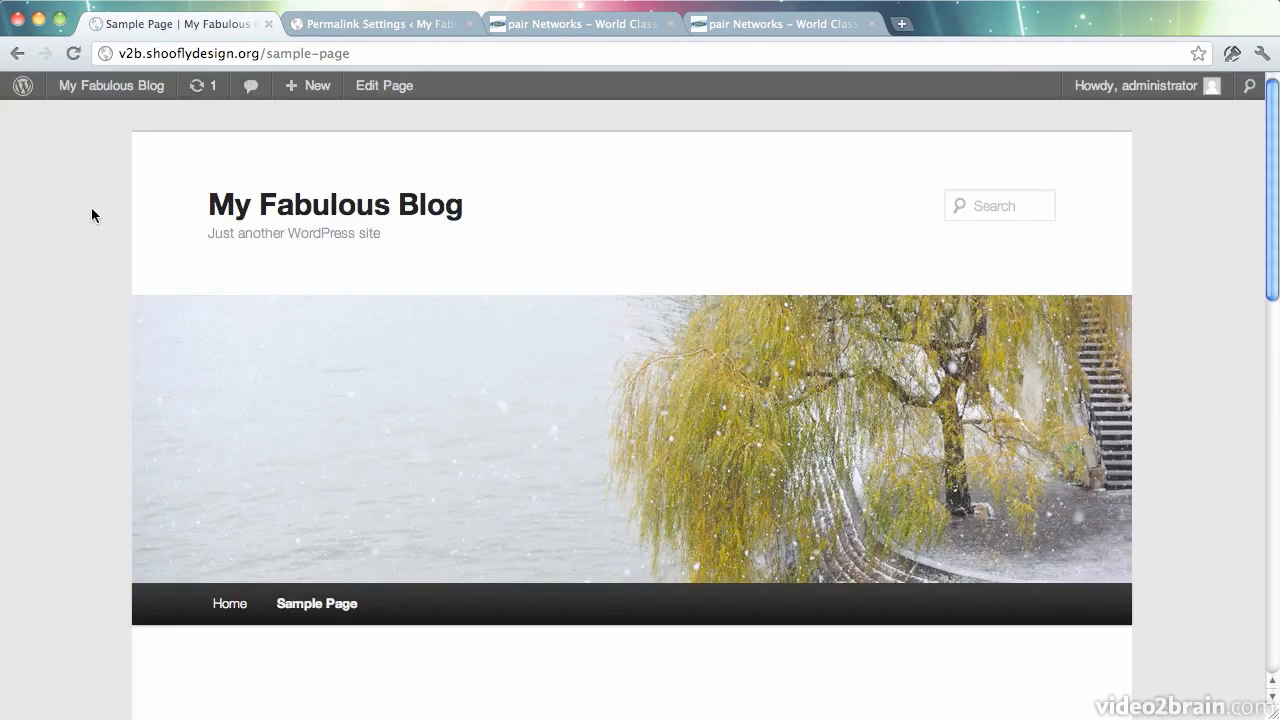
Switch to Transmit, close the .htaccess file's info window, and return to Chrome.
key("super+Tab")
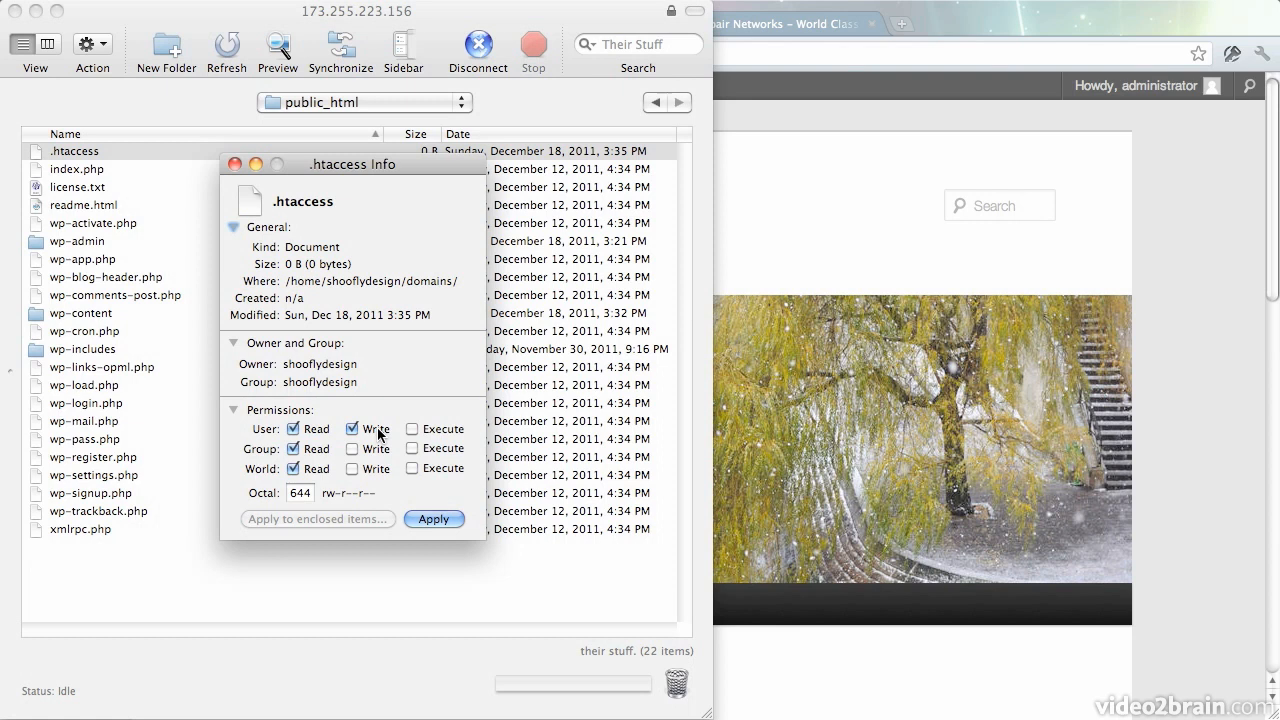
left_click(235, 164)
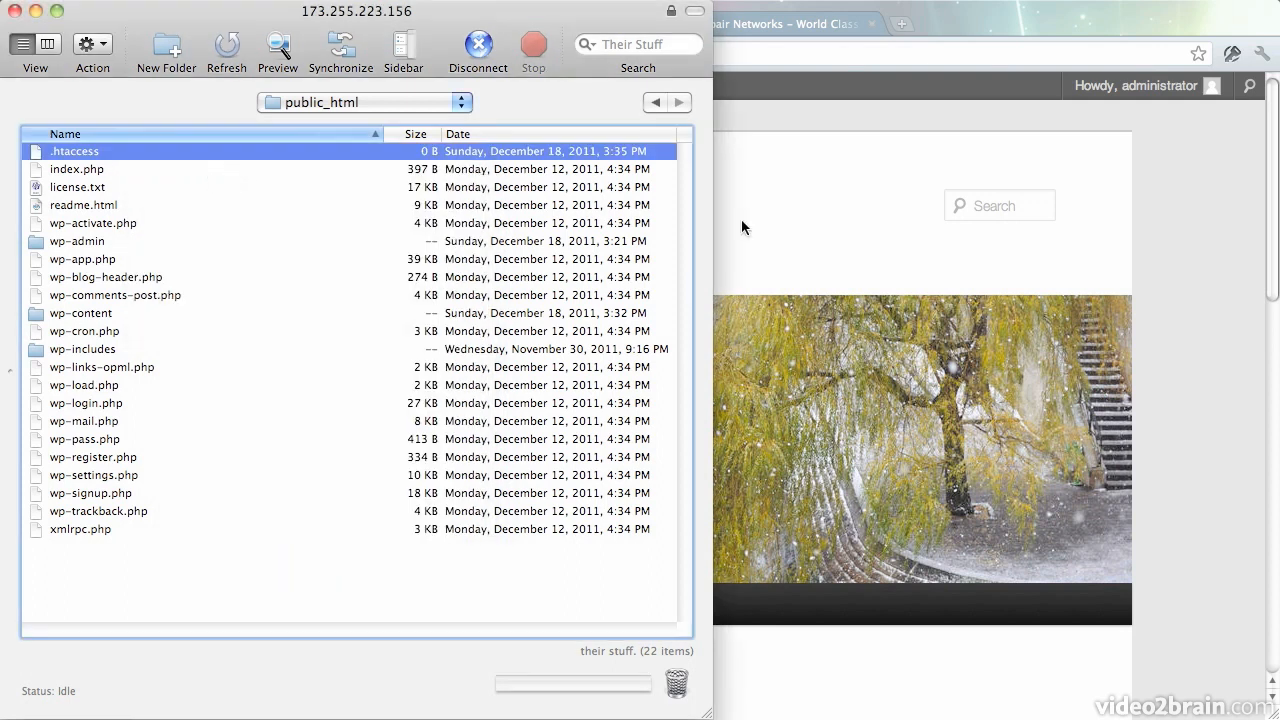
left_click(794, 225)
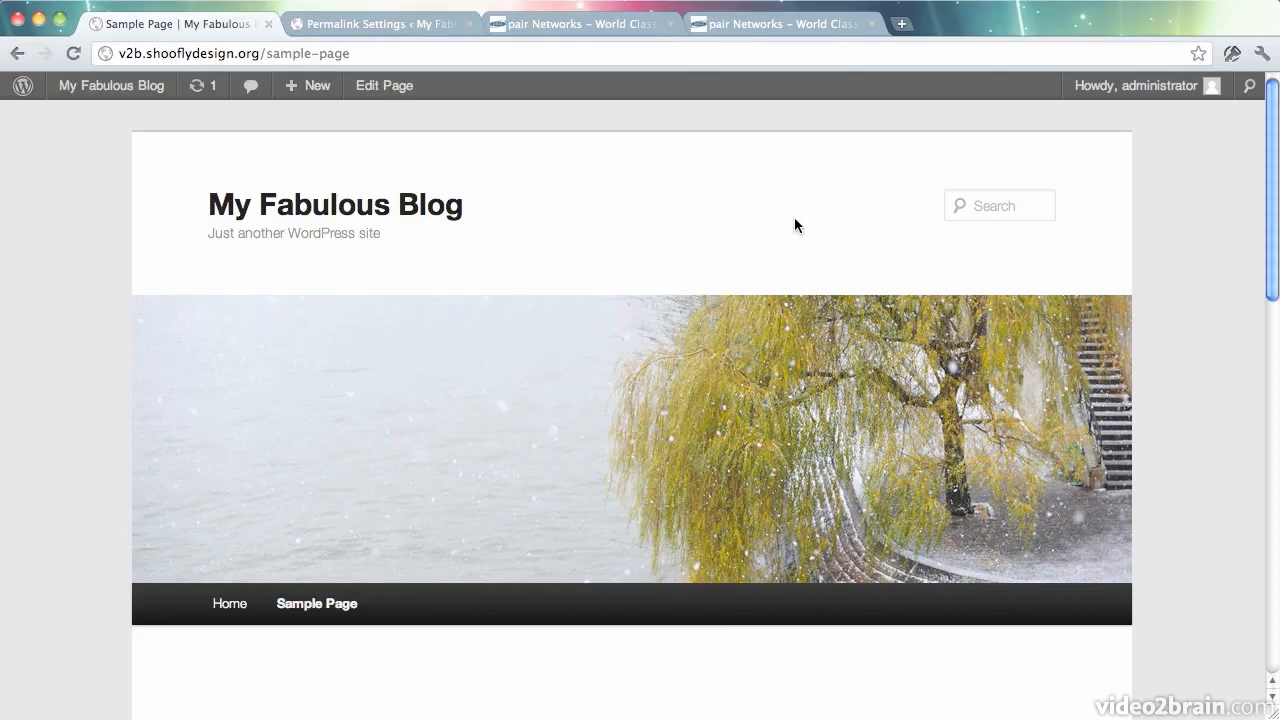
Open the WordPress plugins list, view the Contact Form 7 version 3.0.2.1 details, and try to install the update.
left_click(366, 22)
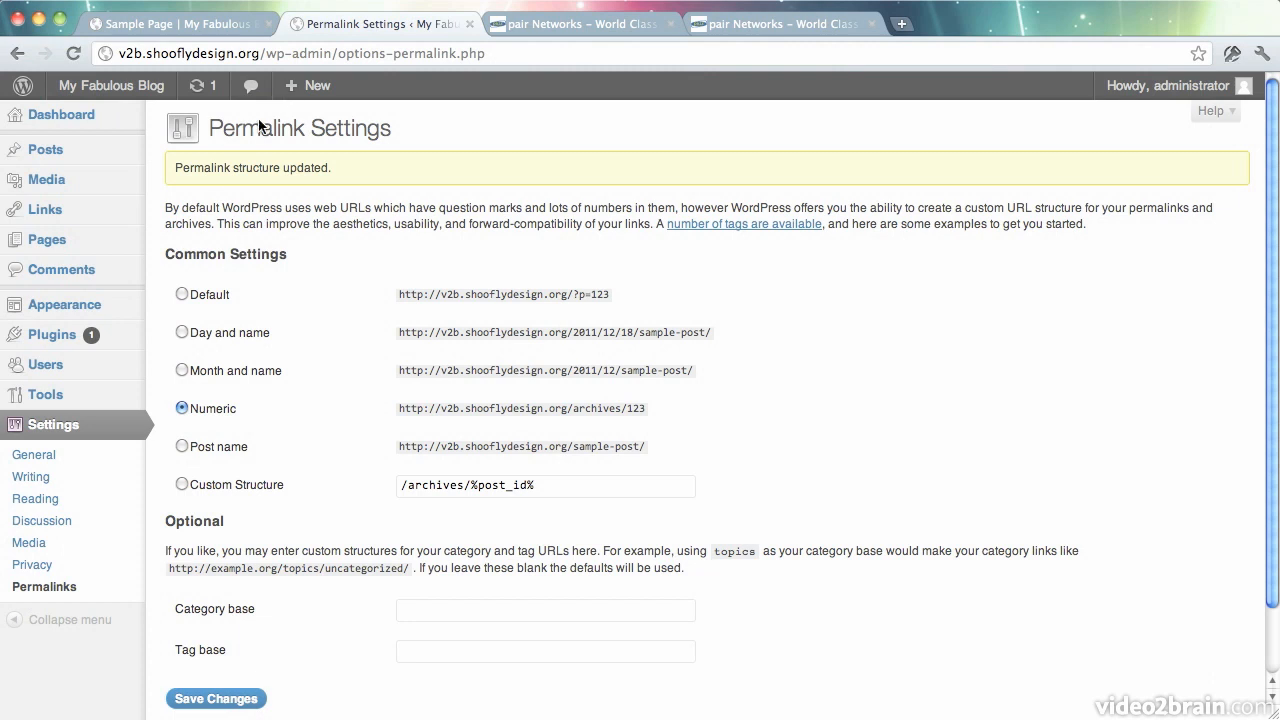
mouse_move(62, 335)
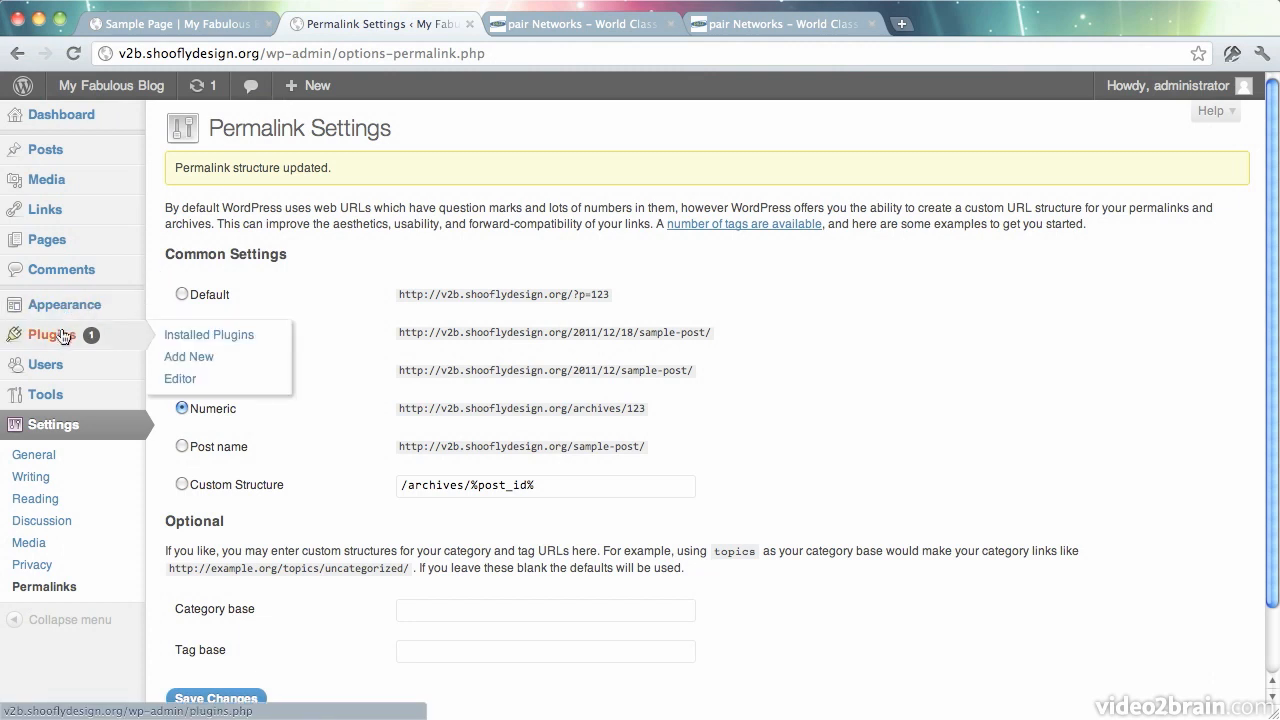
left_click(62, 335)
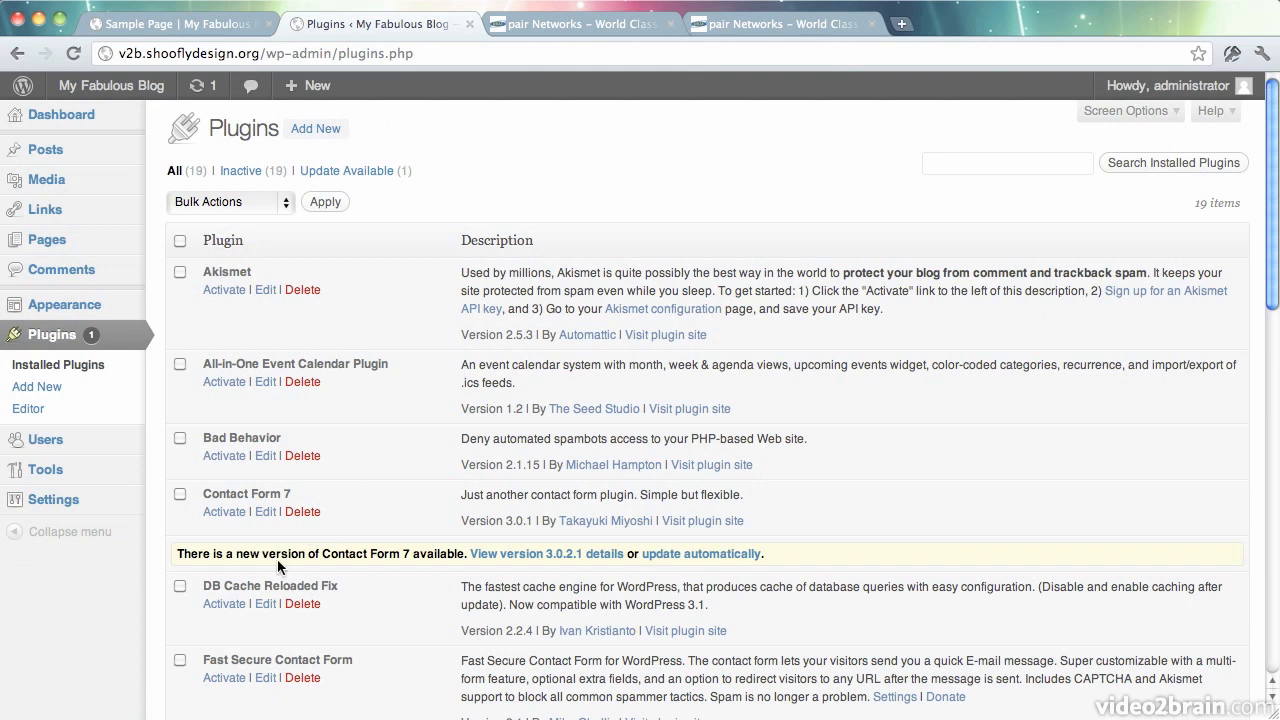
left_click(552, 553)
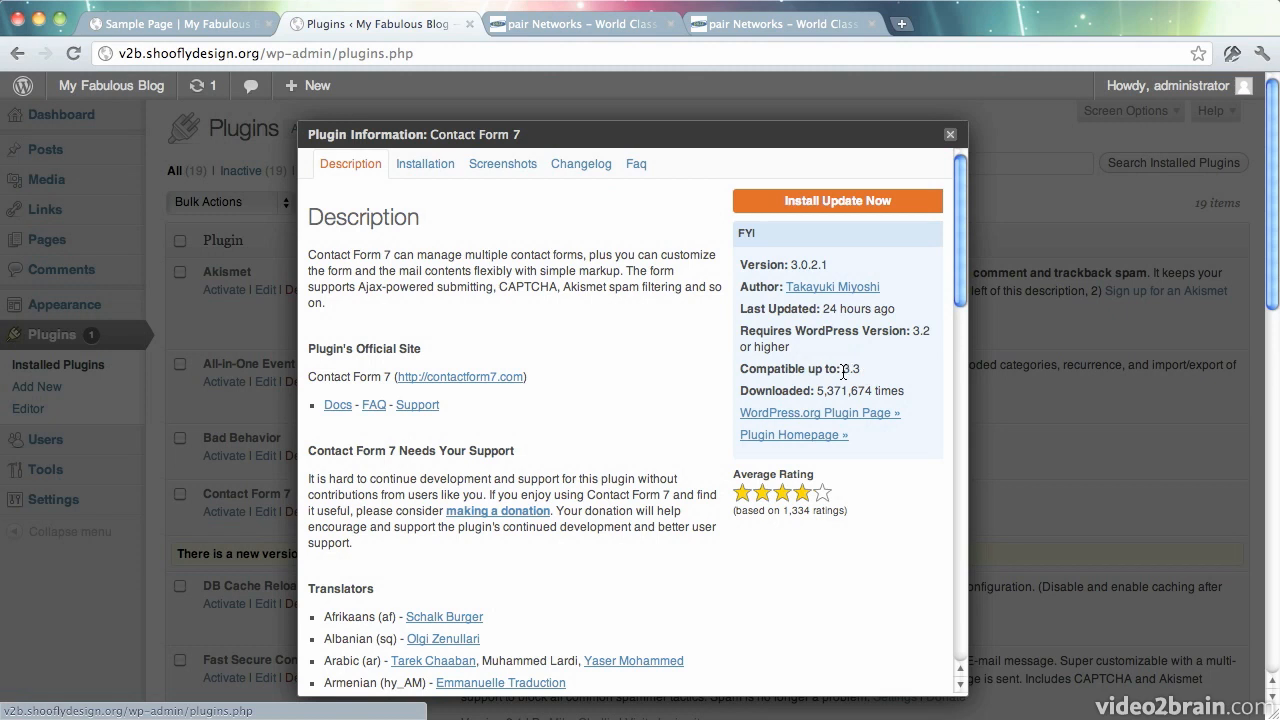
left_click(854, 201)
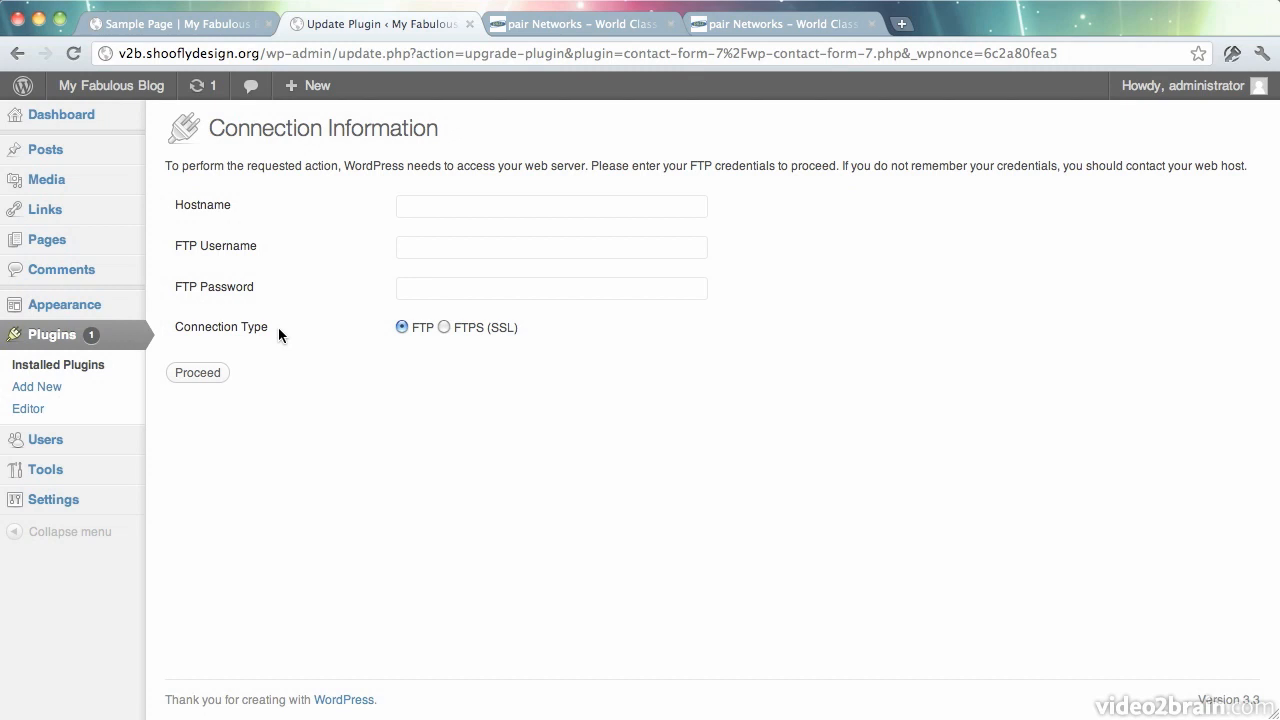
Switch to Transmit, open the wp-content folder, and check the permissions of its plugins folder.
key("super+Tab")
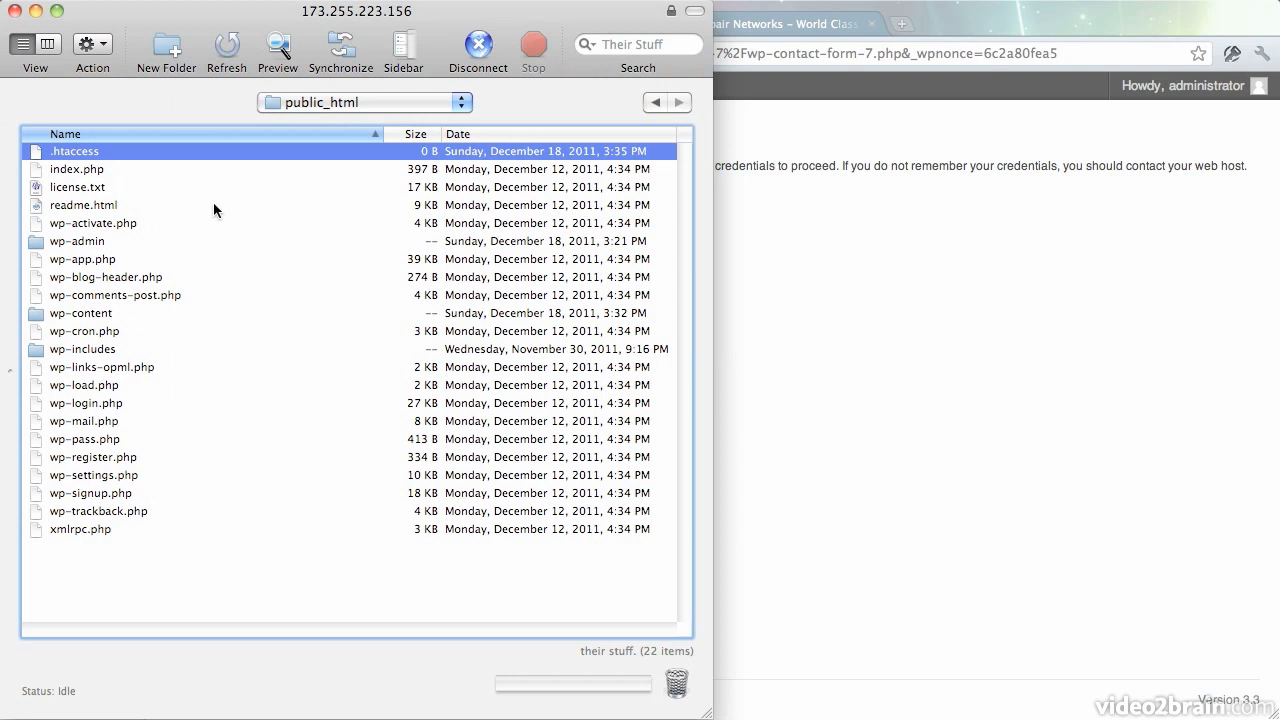
left_click(104, 313)
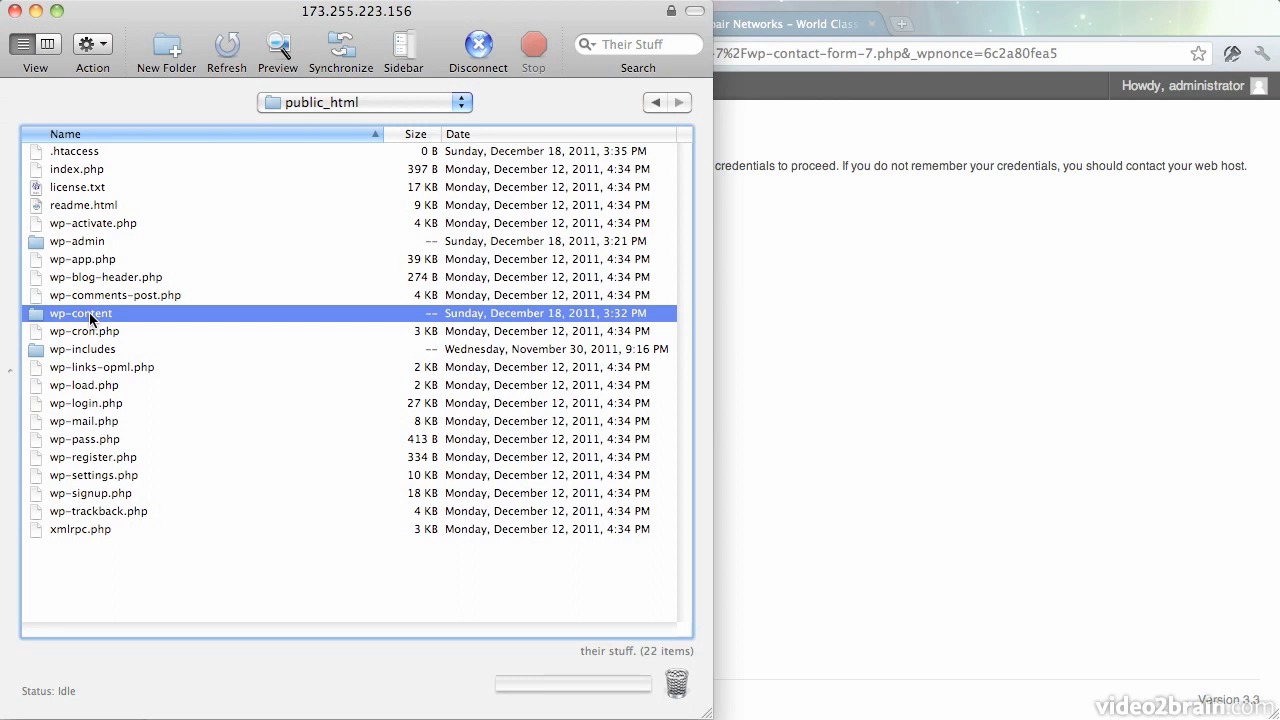
double_click(89, 312)
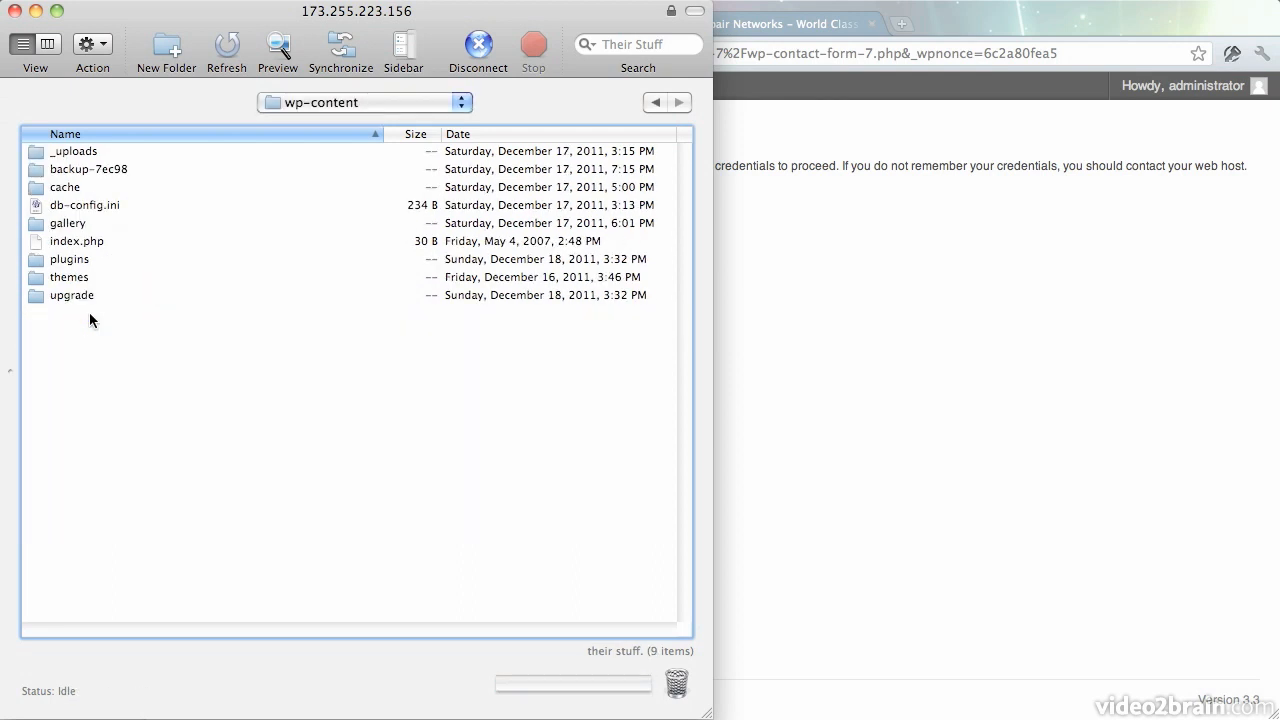
left_click(72, 262)
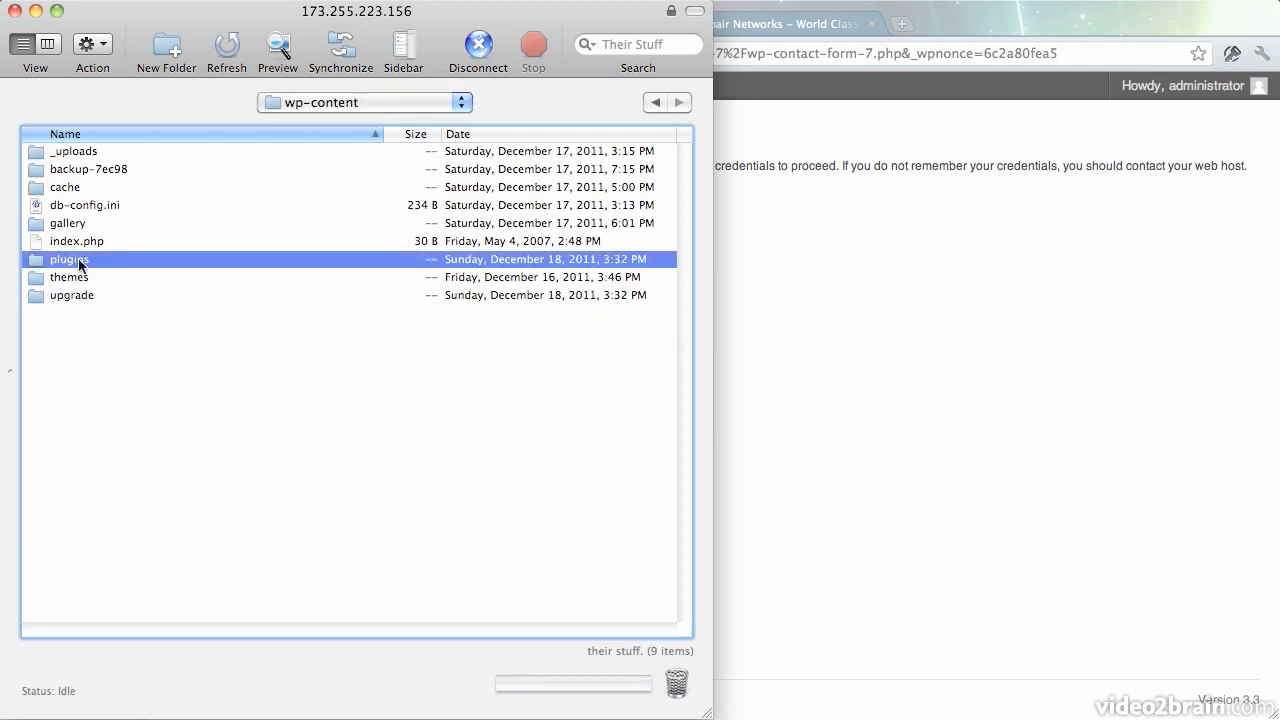
right_click(67, 256)
left_click(116, 287)
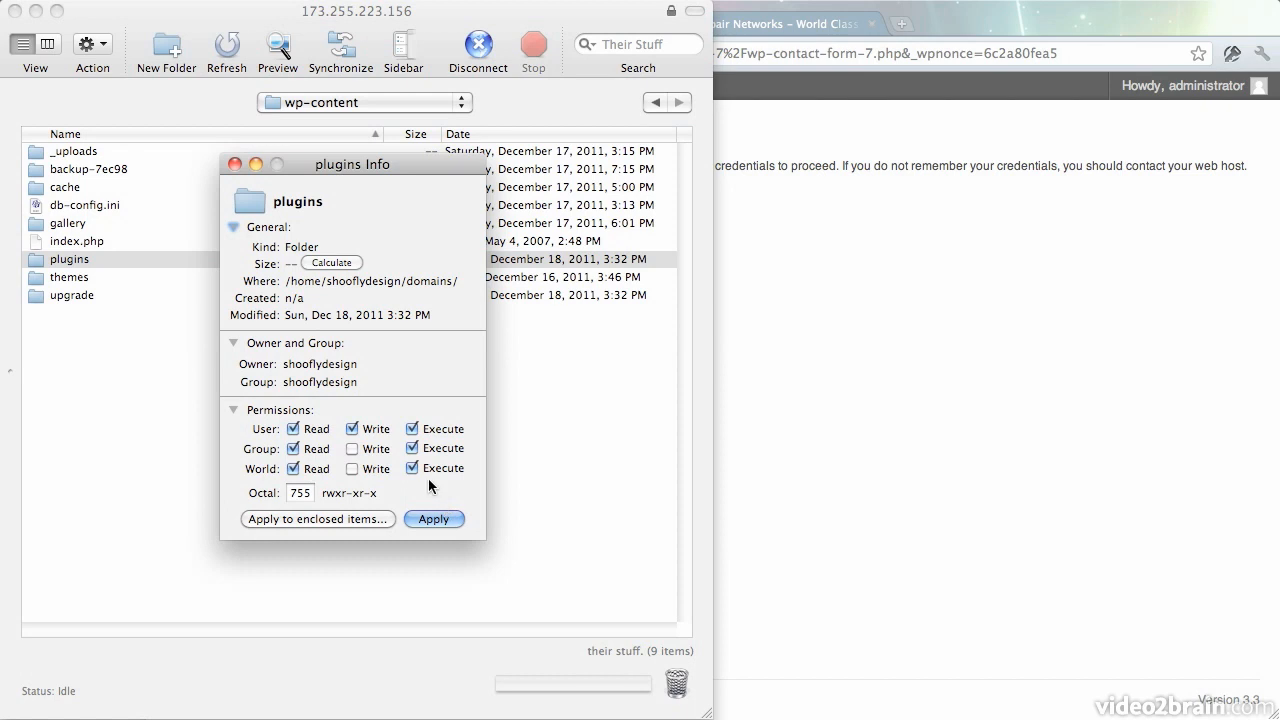
left_click(233, 164)
left_click(227, 398)
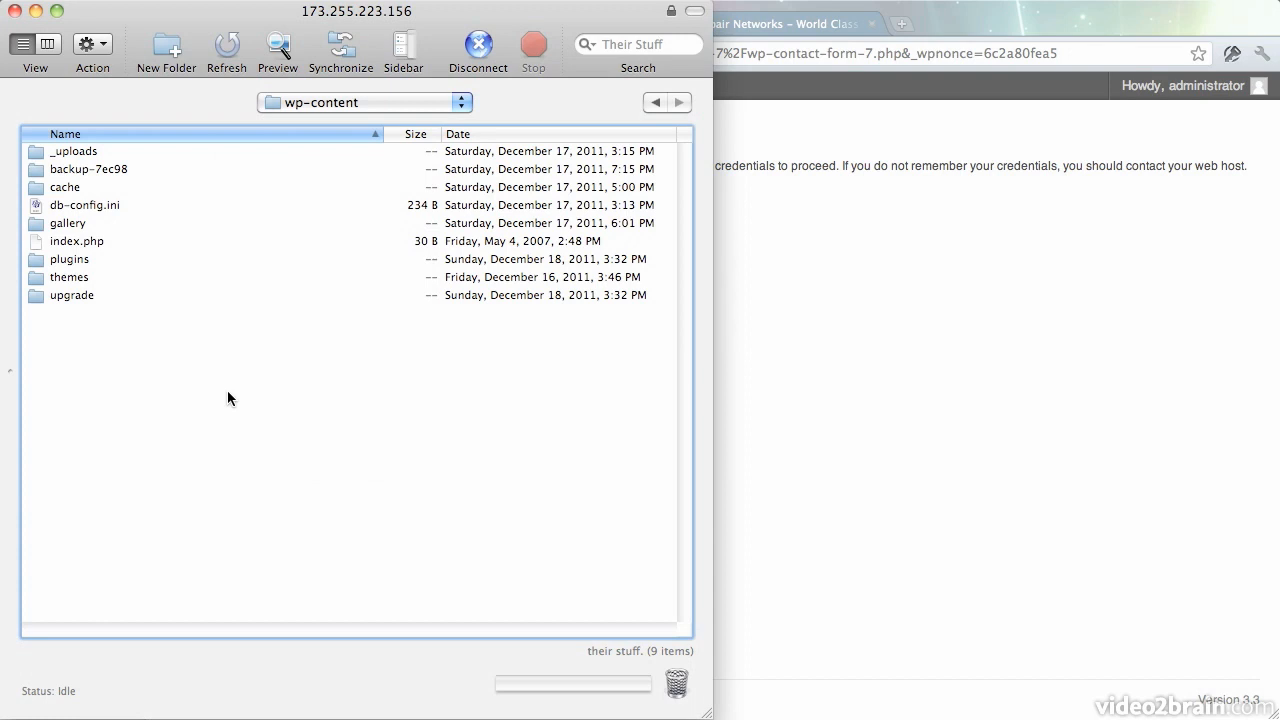
Go back up to public_html and give the user write permission on the wp-content folder, making it 755.
key("super+Up")
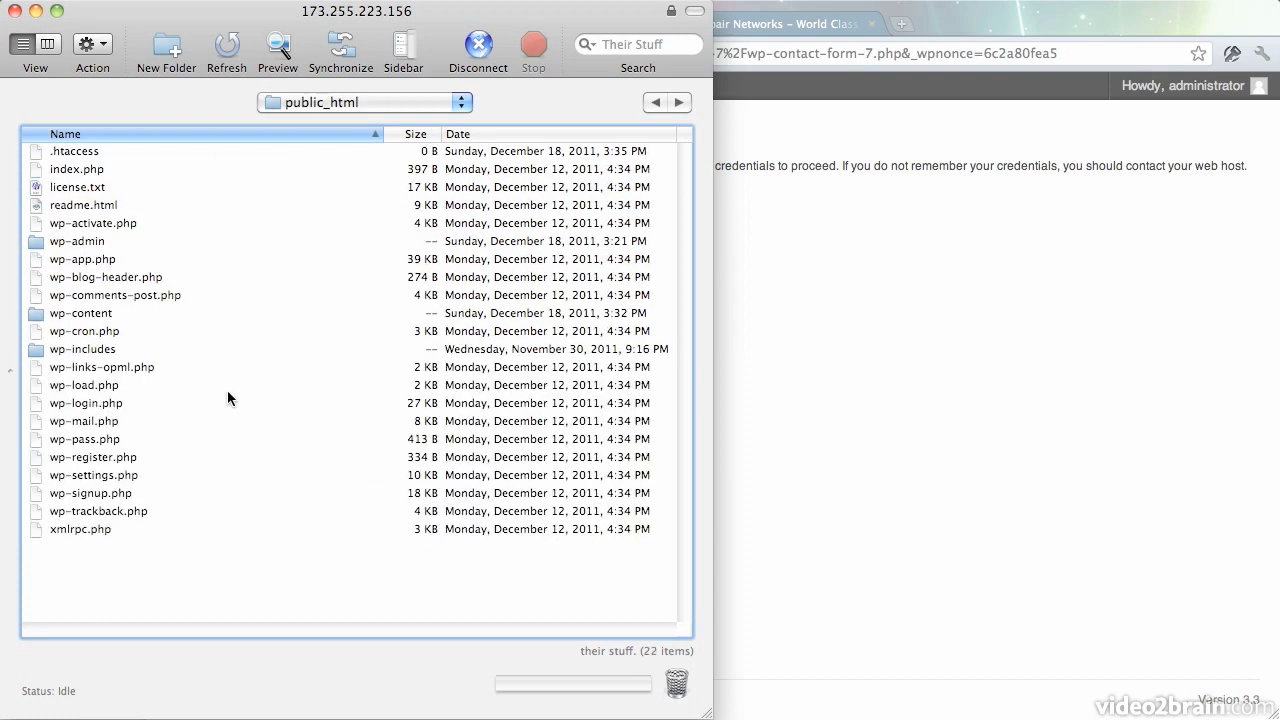
left_click(70, 315)
right_click(70, 315)
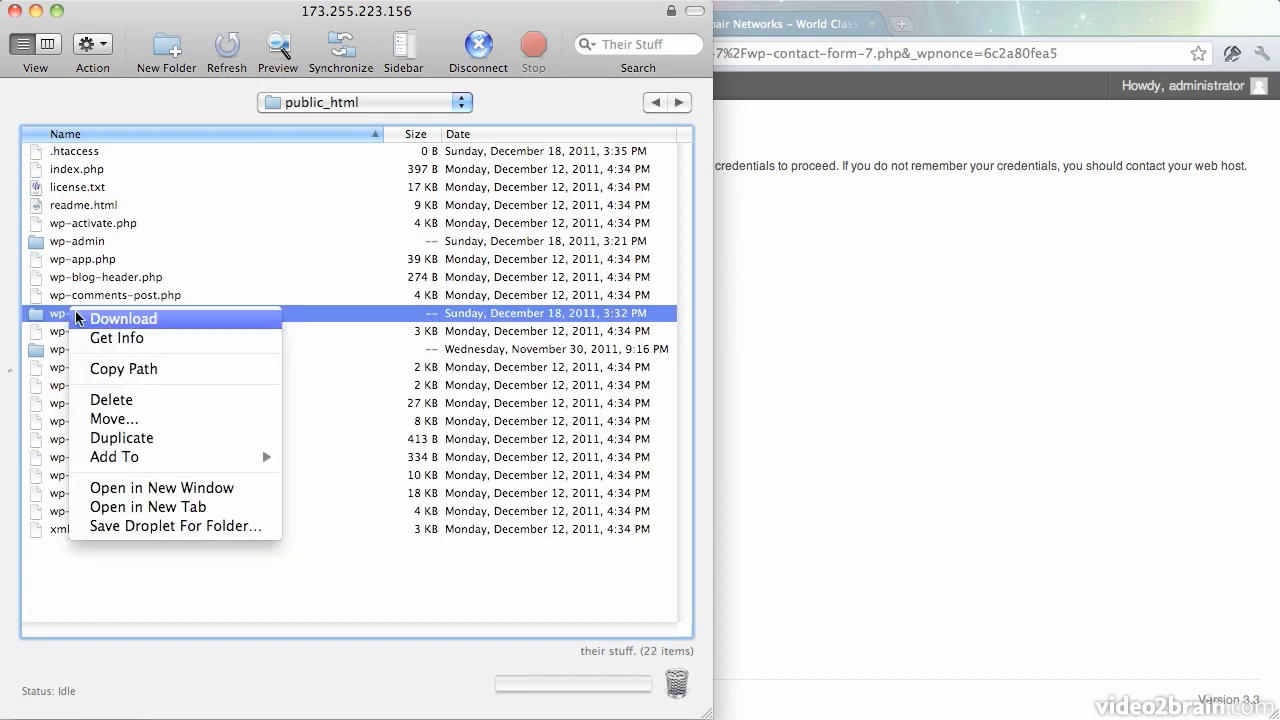
left_click(100, 338)
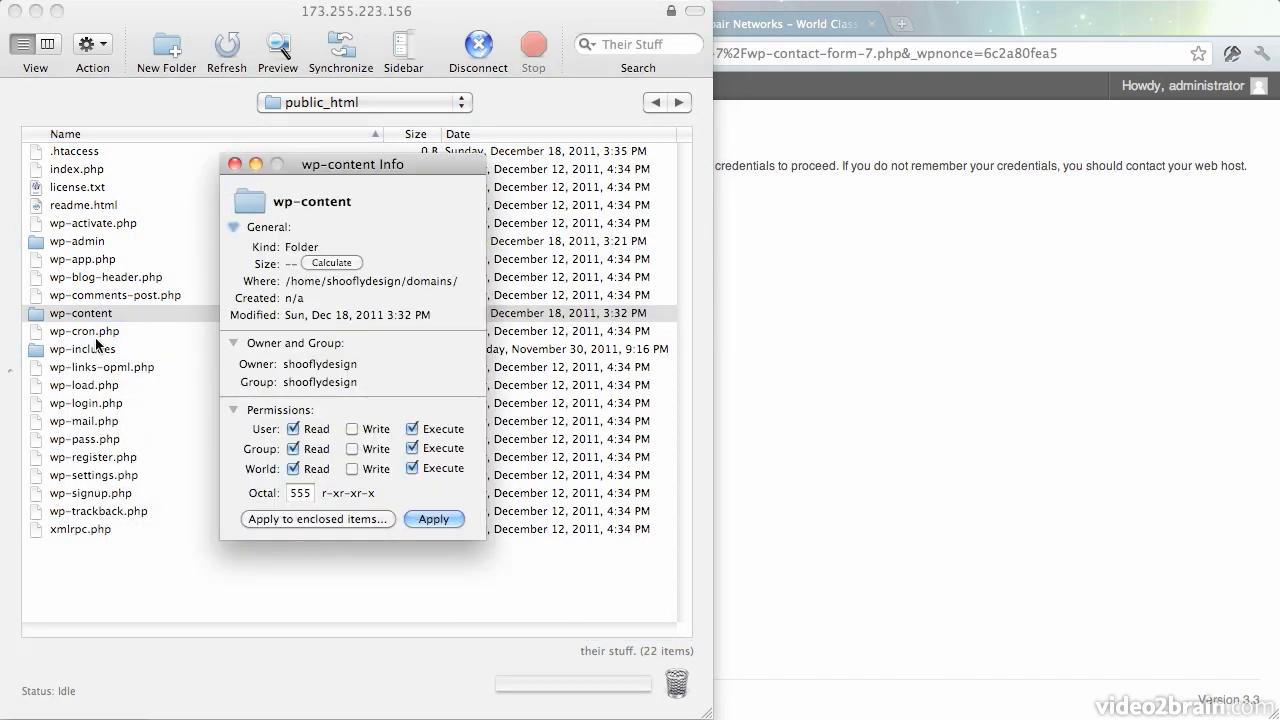
left_click(372, 431)
Switch back to Chrome, return to the plugins list, and update Contact Form 7 automatically.
left_click(811, 532)
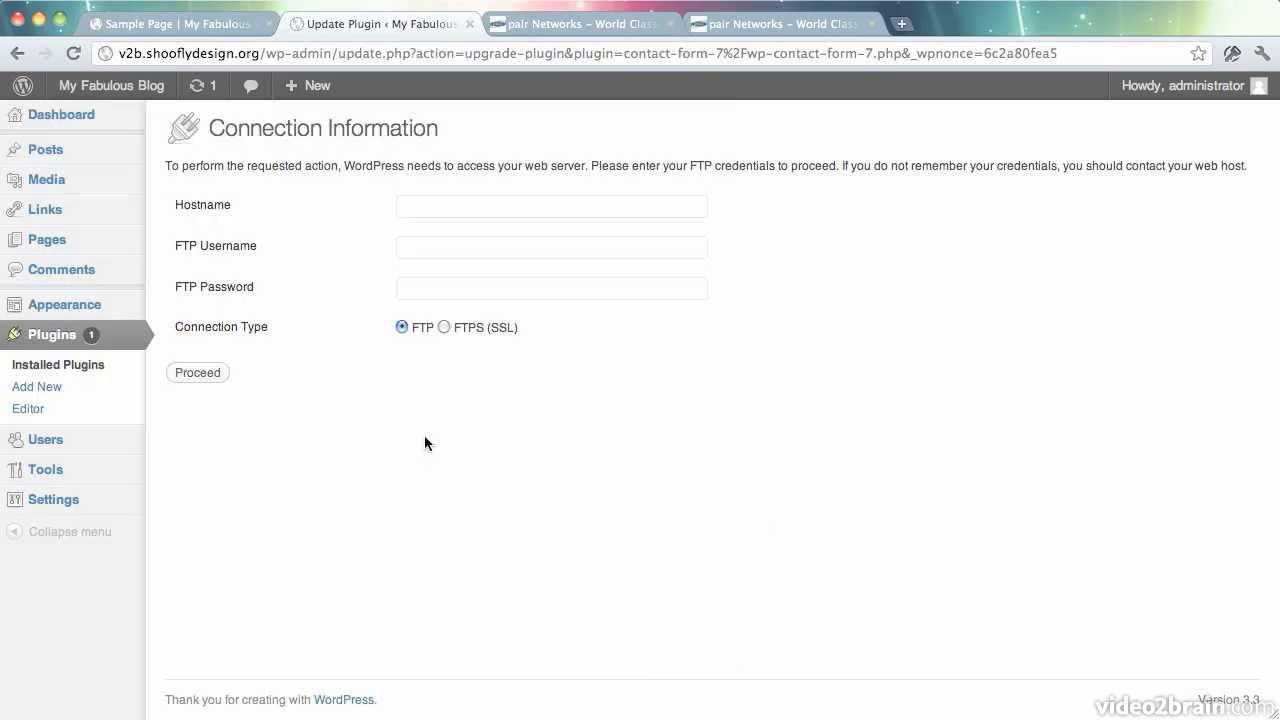
left_click(40, 340)
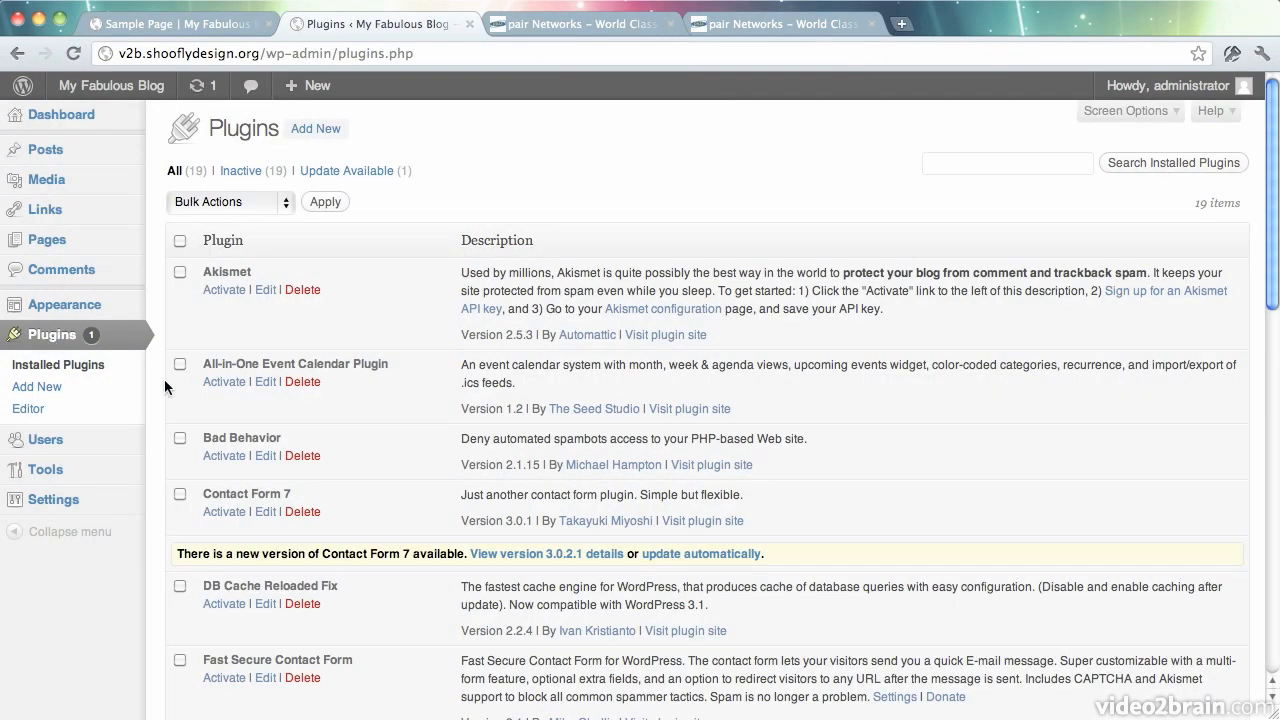
left_click(706, 558)
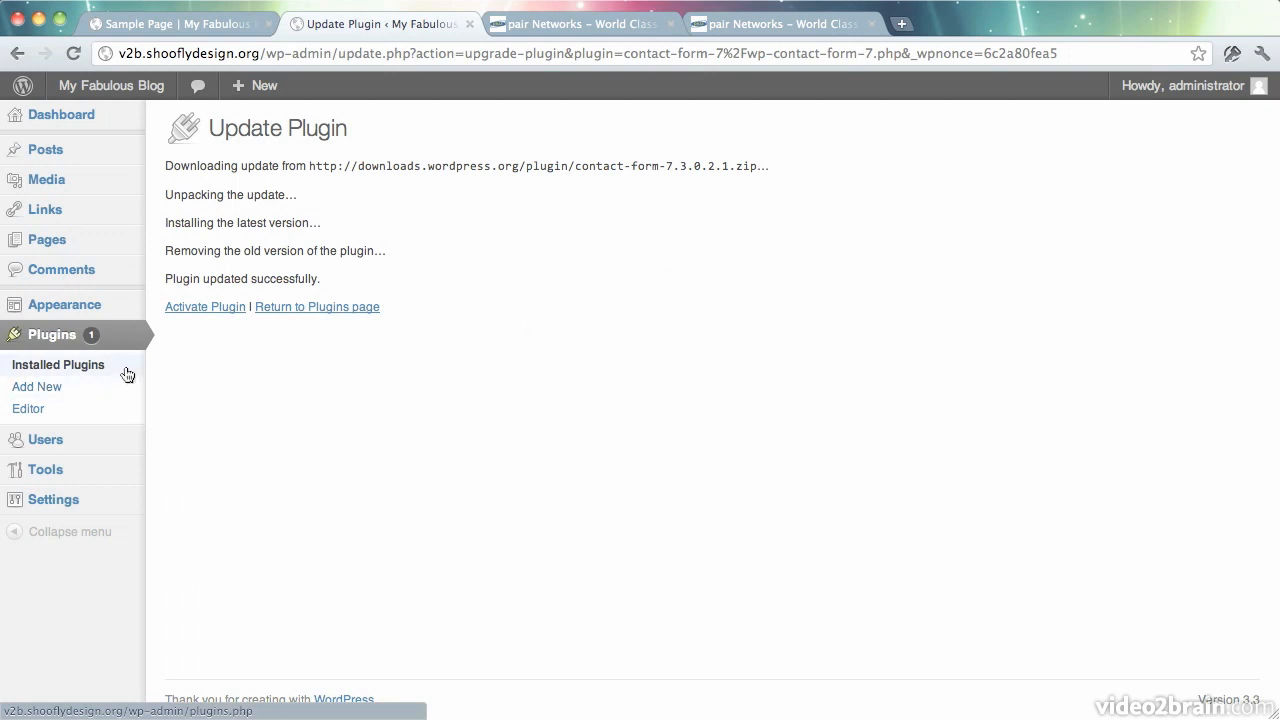
Go to the WordPress dashboard and open the theme editor with the Twenty Eleven stylesheet.
left_click(101, 120)
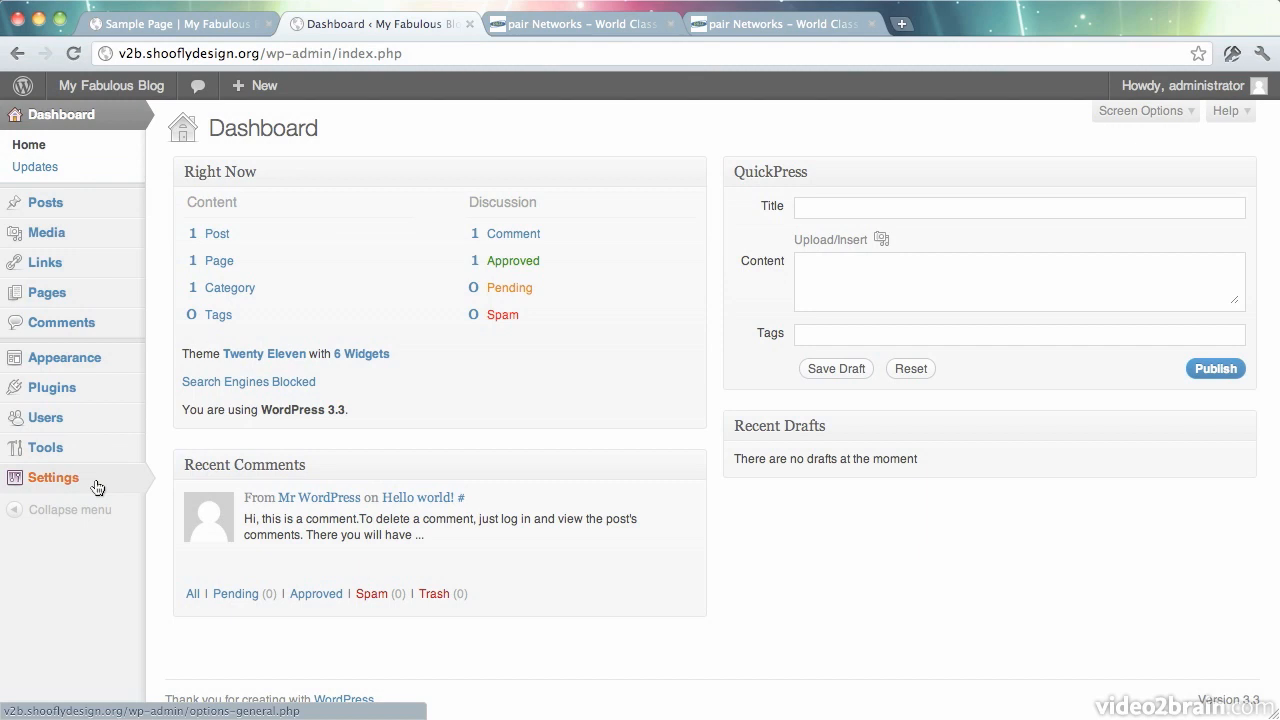
mouse_move(100, 482)
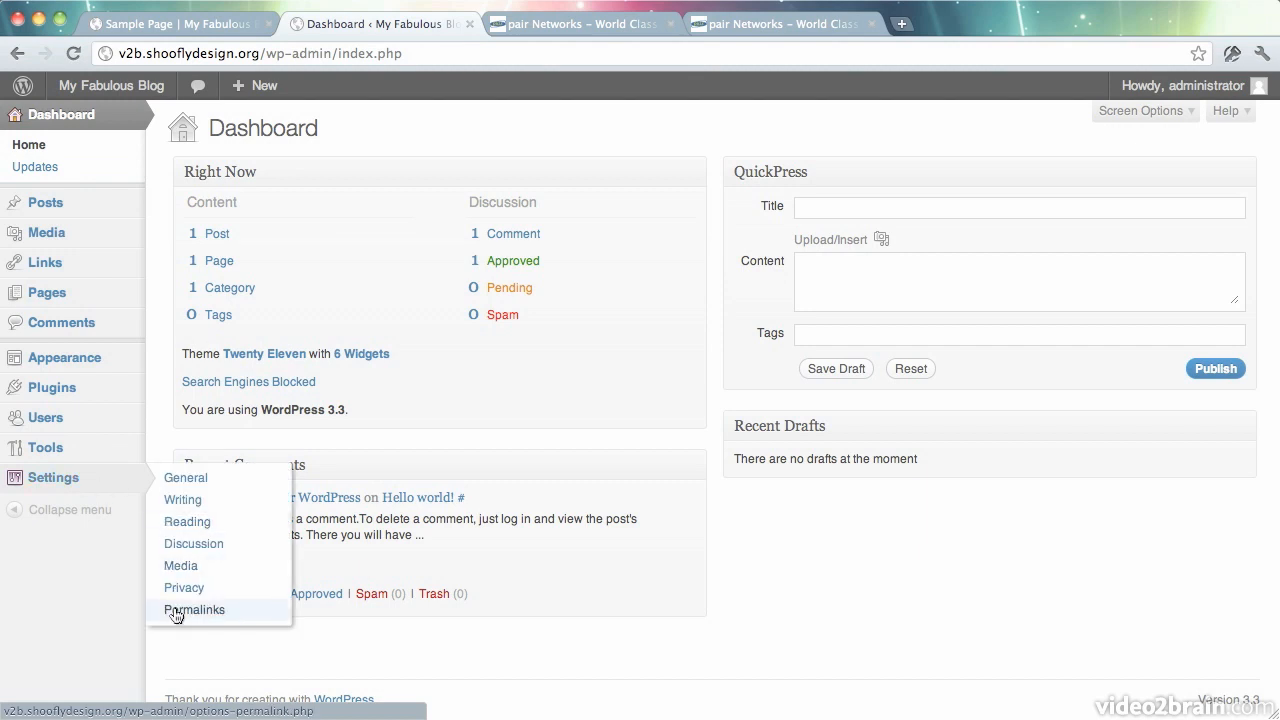
mouse_move(117, 386)
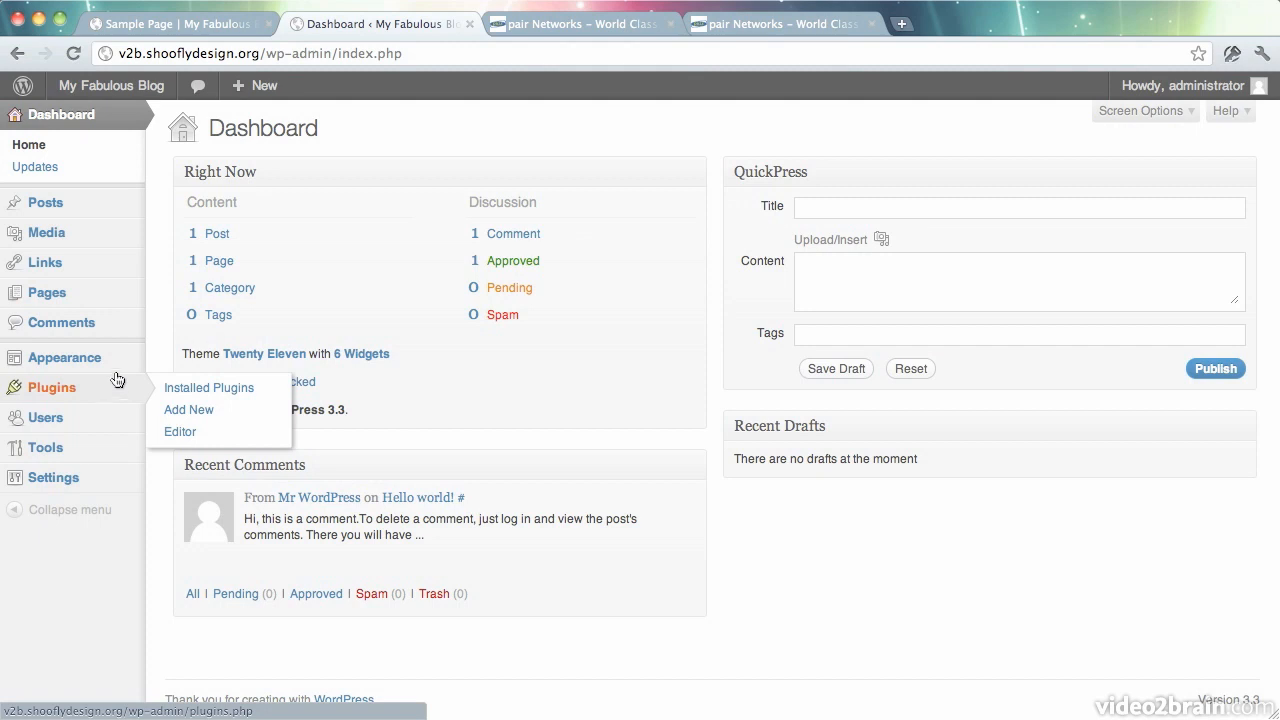
mouse_move(114, 364)
left_click(171, 491)
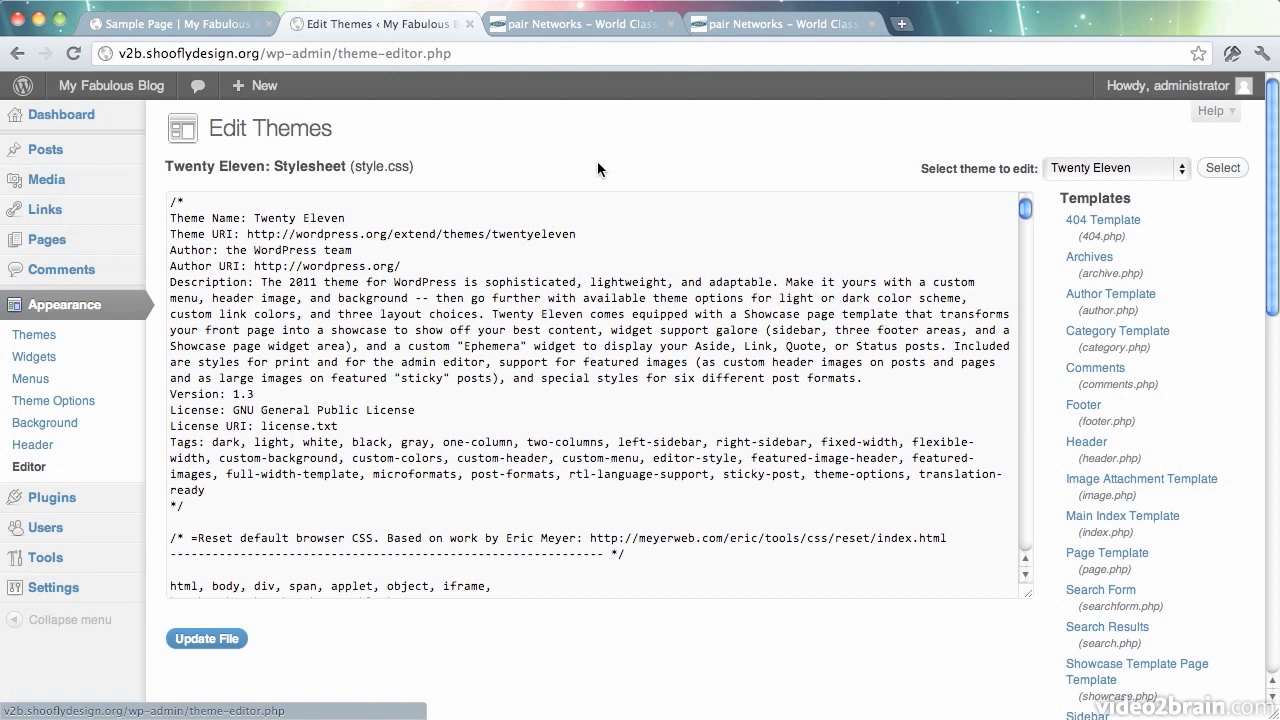
Switch to Transmit and add group and world write permission to the wp-content folder, making it 777.
key("super+Tab")
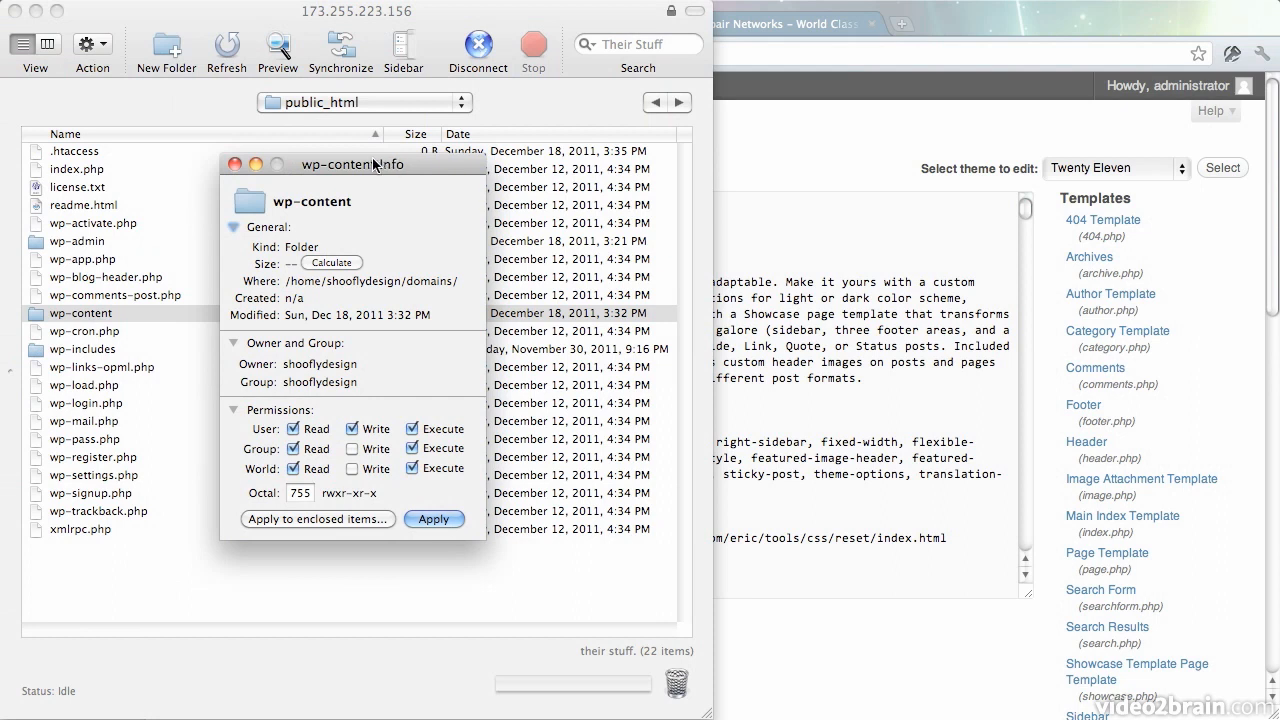
left_click(364, 450)
left_click(368, 467)
double_click(291, 493)
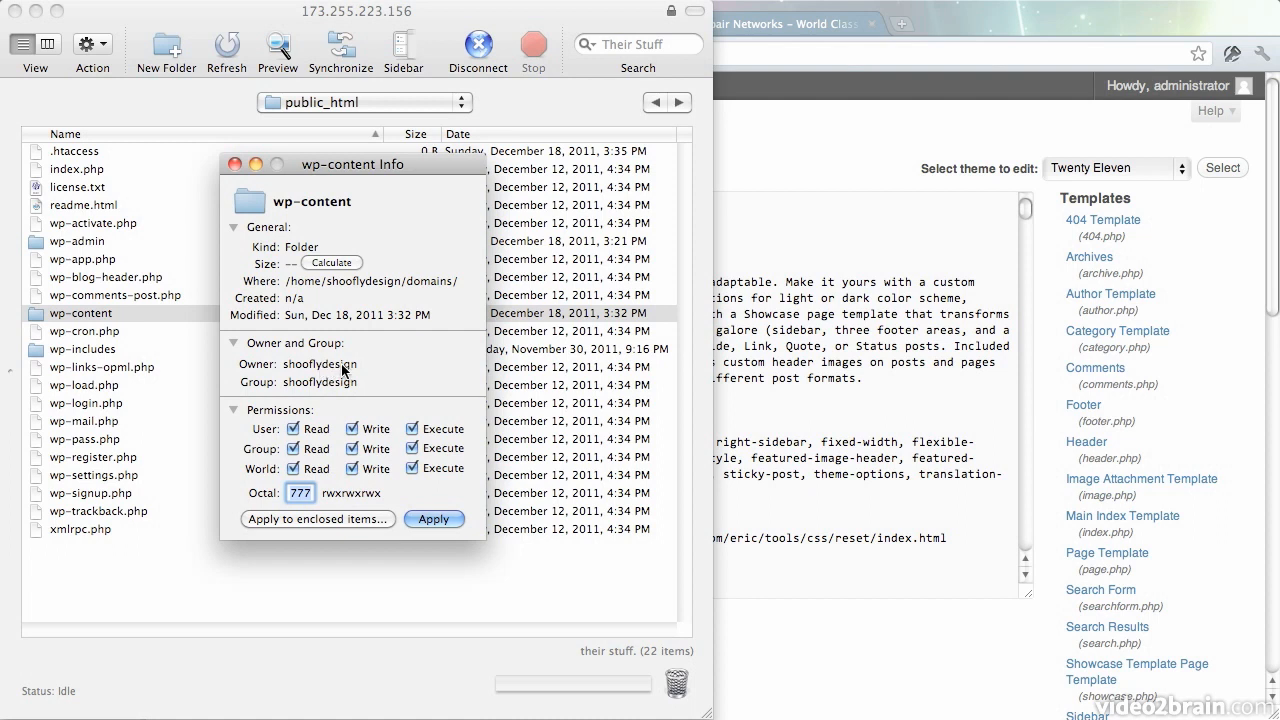
Remove the group and world write permissions from the wp-content folder, setting it back to 755.
left_click(356, 448)
left_click(351, 449)
left_click(351, 468)
left_click(352, 450)
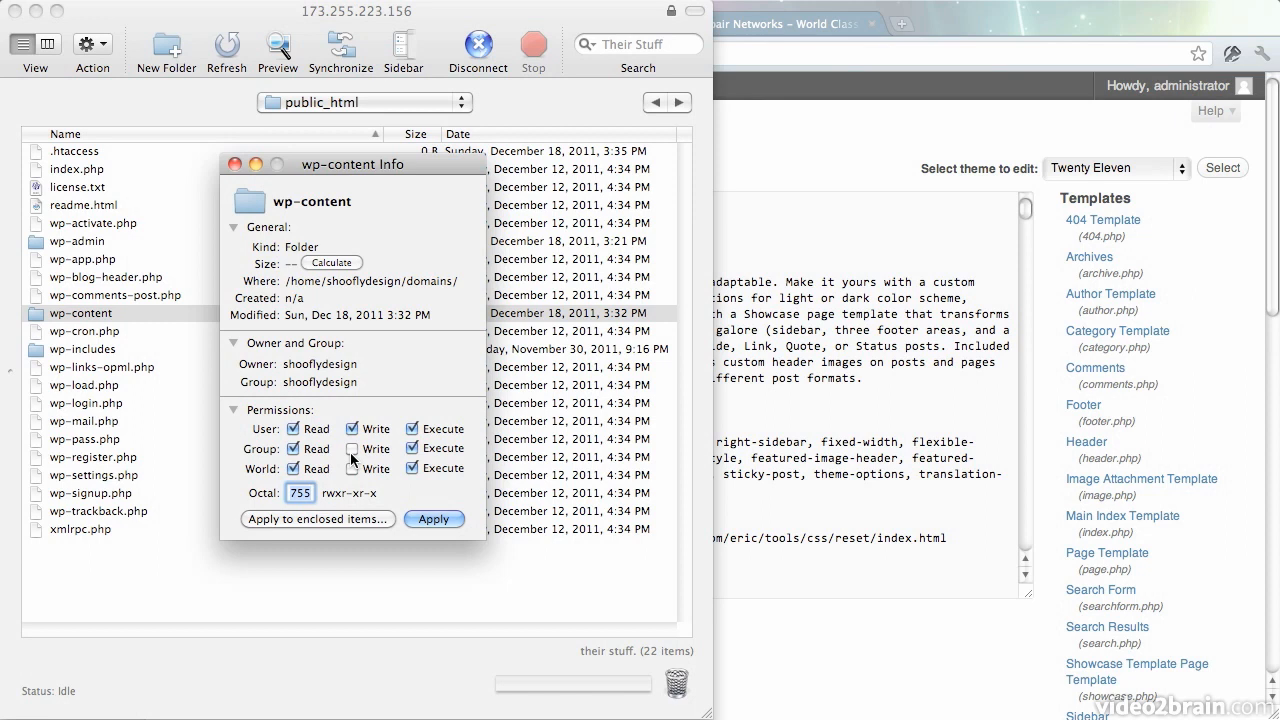